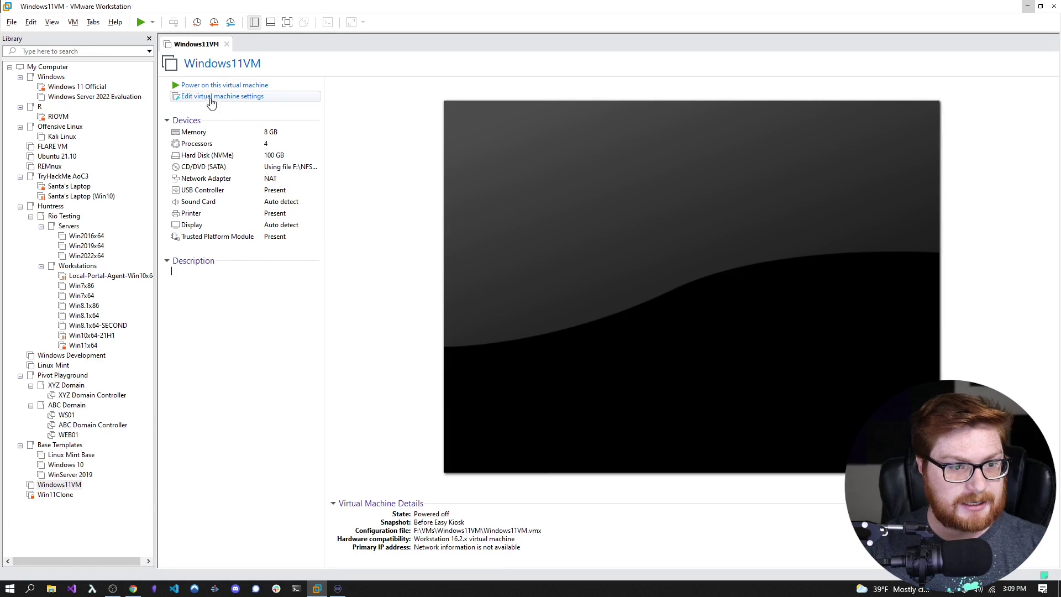
- Revert Windows11VM to its Before Easy Kiosk snapshot and power the VM on
right_click(49, 484)
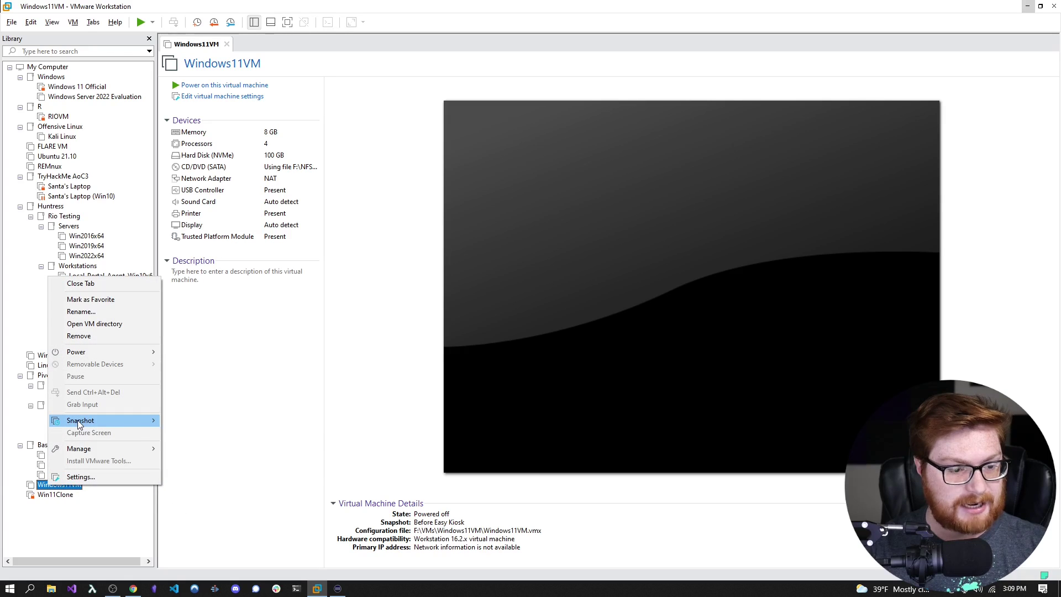
mouse_move(79, 424)
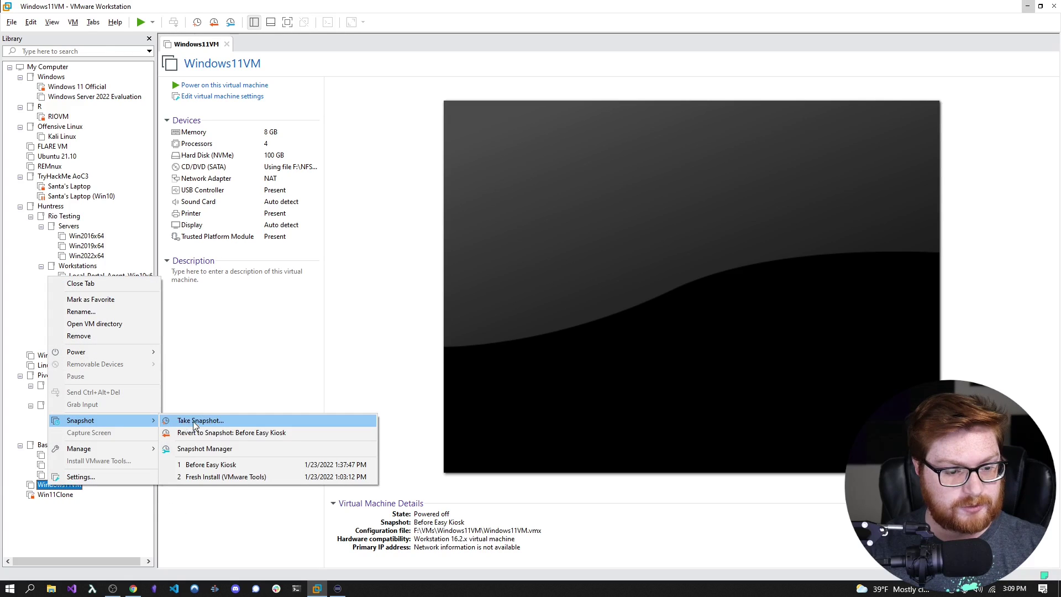
left_click(235, 467)
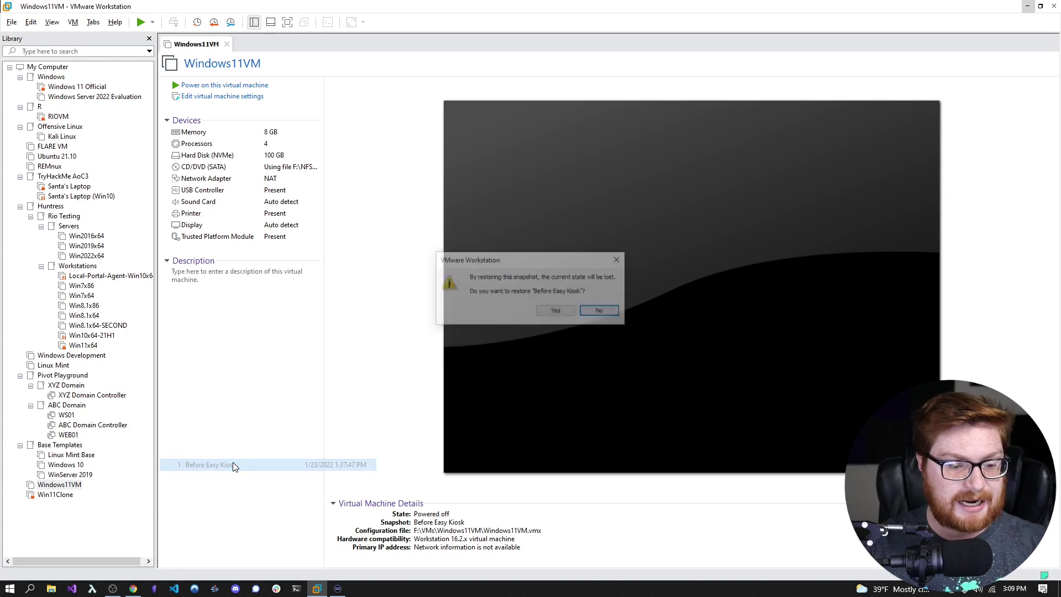
left_click(556, 311)
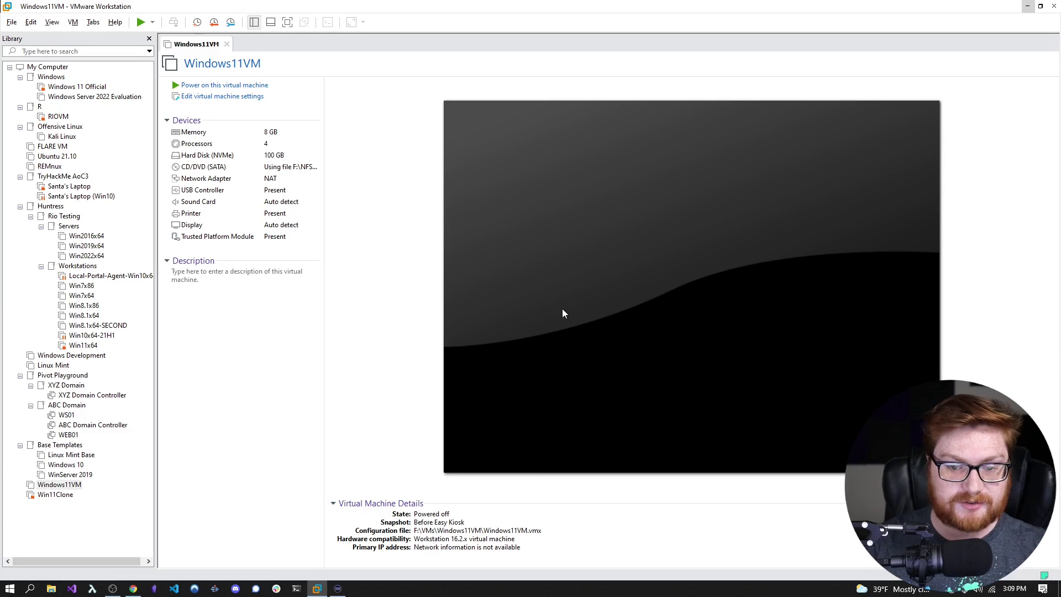
left_click(216, 86)
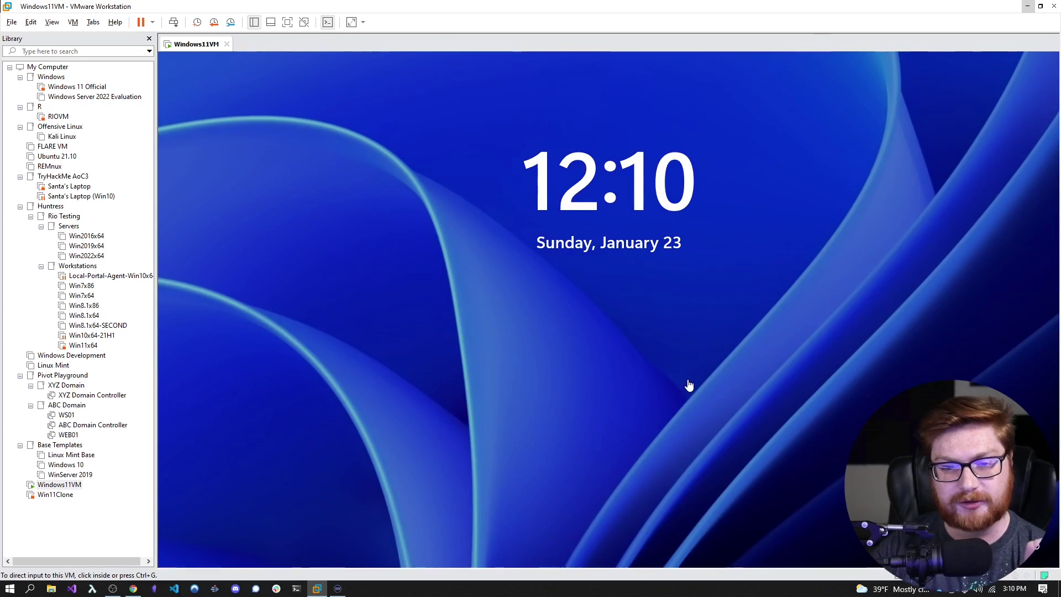
- Sign in to the kiosk account with its password and switch the VM to full screen
left_click(688, 381)
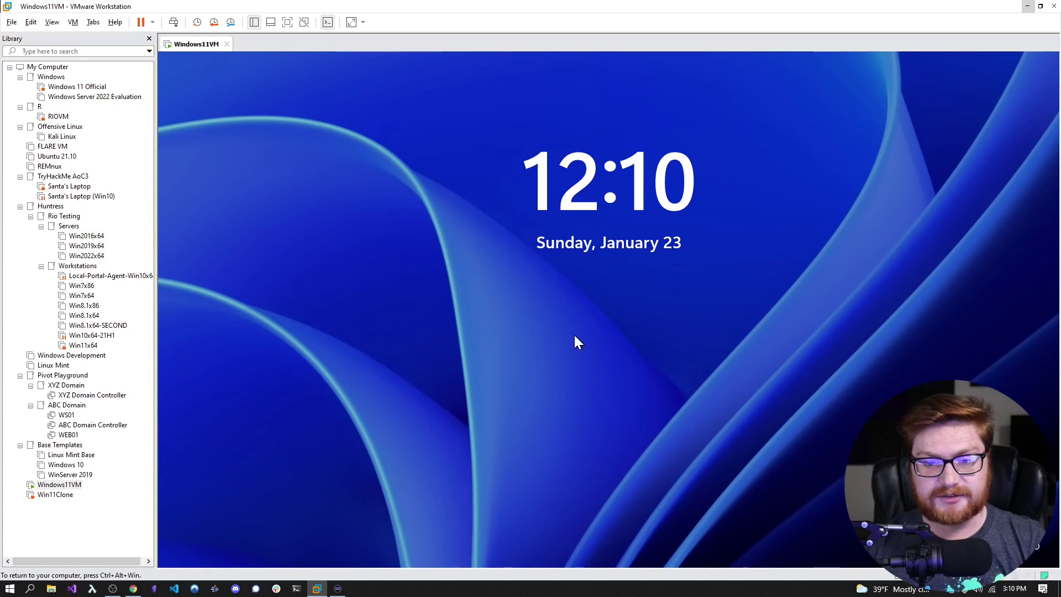
left_click(703, 476)
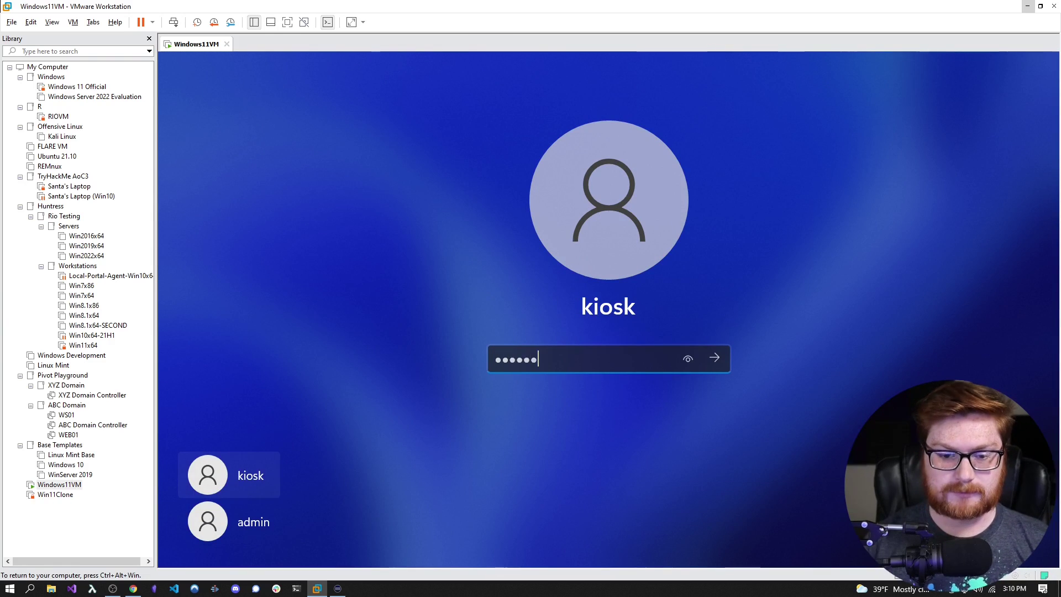
key("Return")
left_click(629, 432)
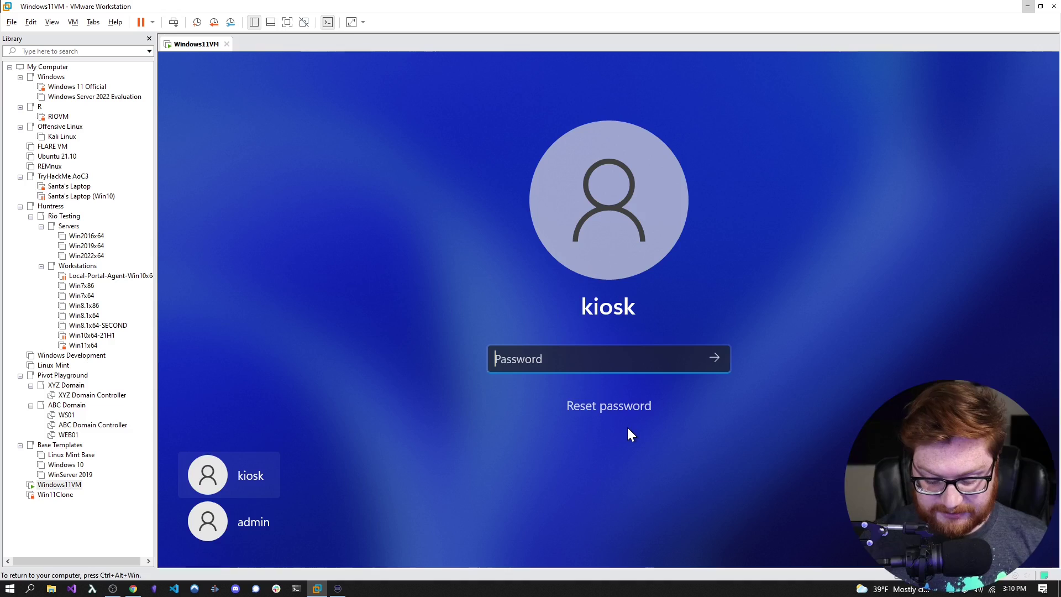
type("kiosk")
key("Return")
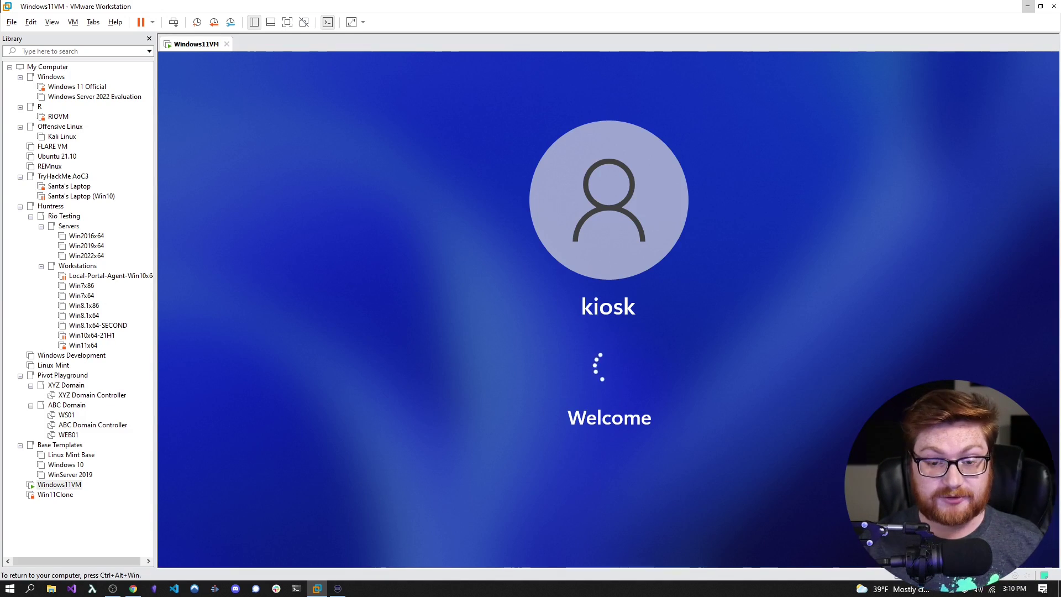
key("ctrl+alt+Return")
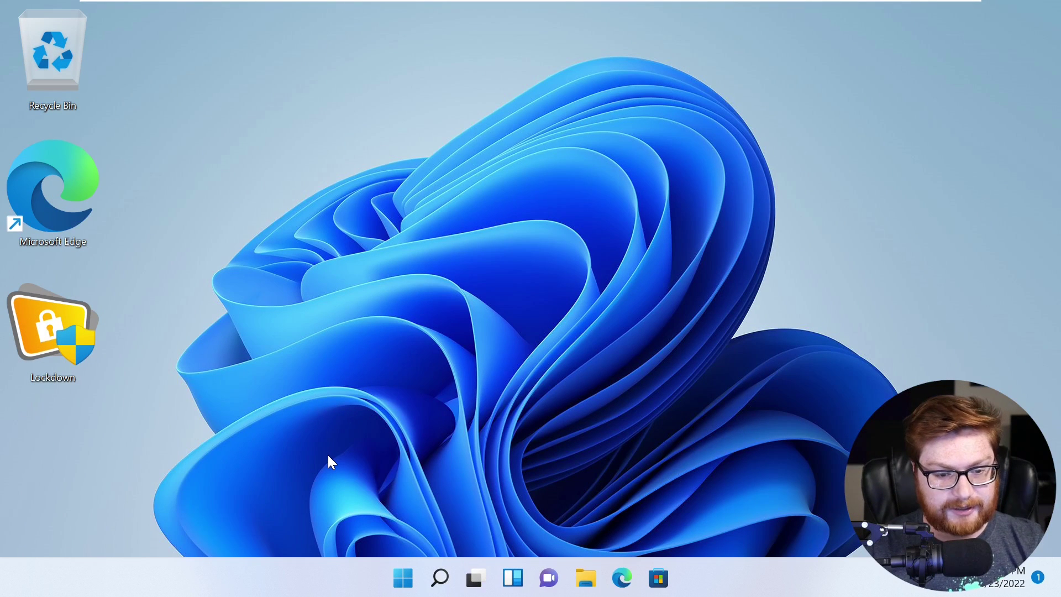
- Launch Notepad from the Start menu search
right_click(282, 453)
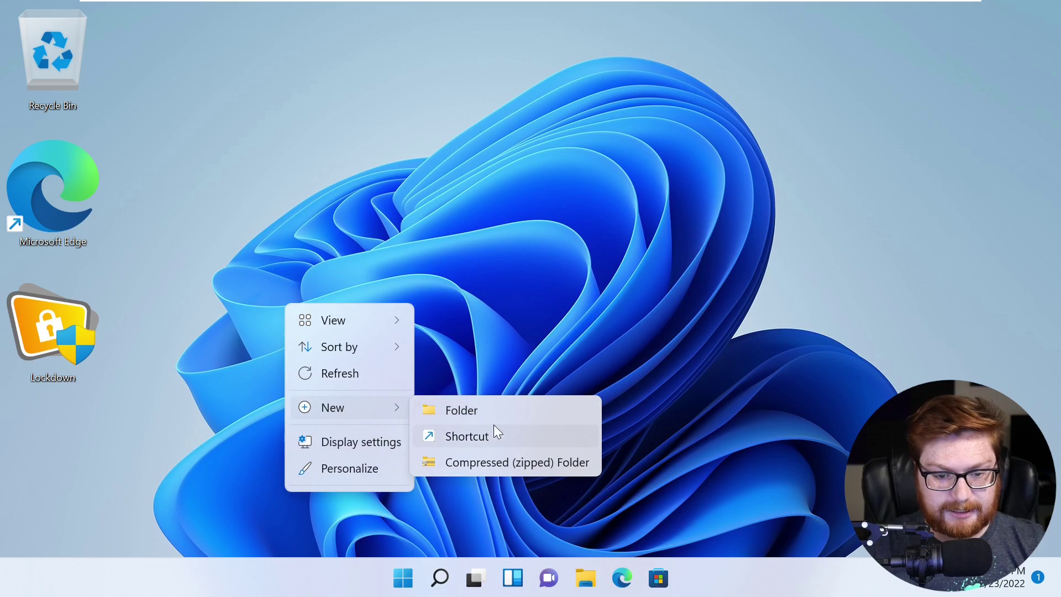
left_click(466, 315)
key("super")
type("notepad")
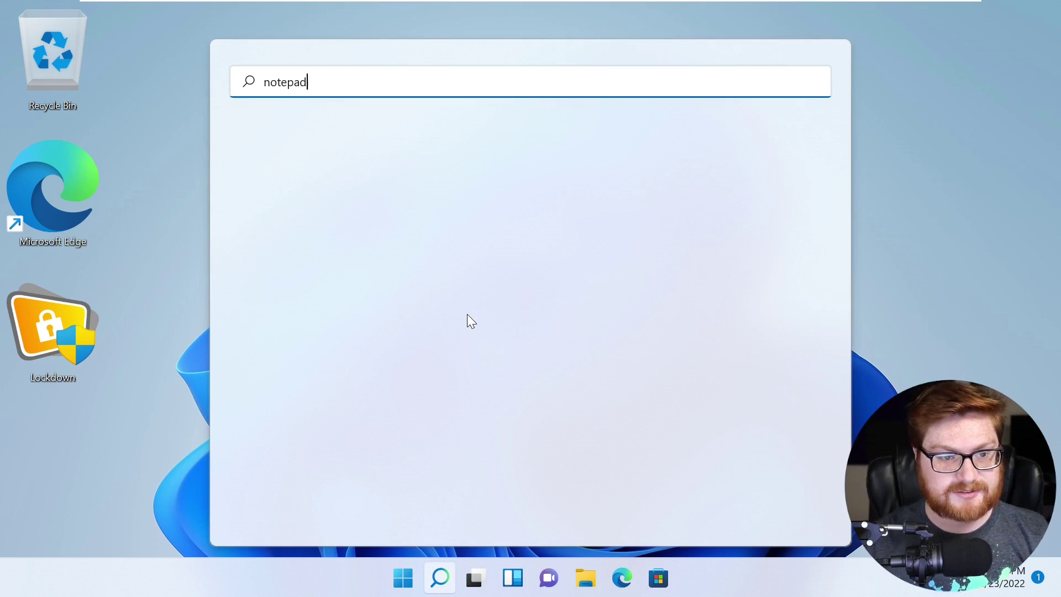
left_click(313, 213)
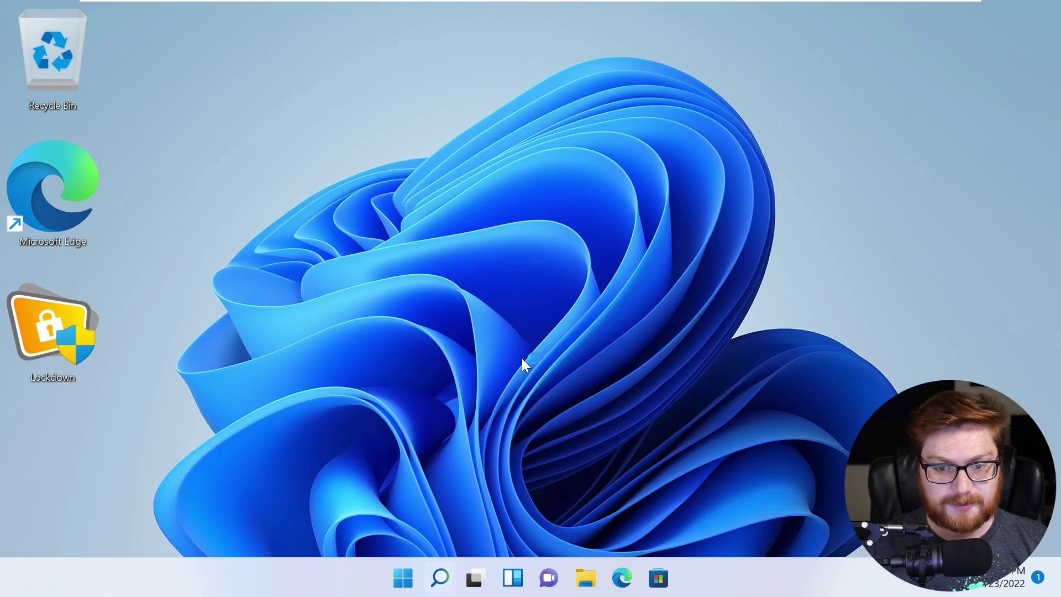
- Write an HTML page with a 'Kiosk Breakout' heading and an 'Explore the Internet' link to example.com
type("<!DOCTYPE html> <html> <body> </body> </html>")
key("Up")
key("Up")
key("End")
key("Return")
type("<h1>Kiosk Breakout</h1> <a href=\"http://example.com\">Explore the Internet</a>")
- Save the page as index on the Desktop and close Notepad
key("ctrl+s")
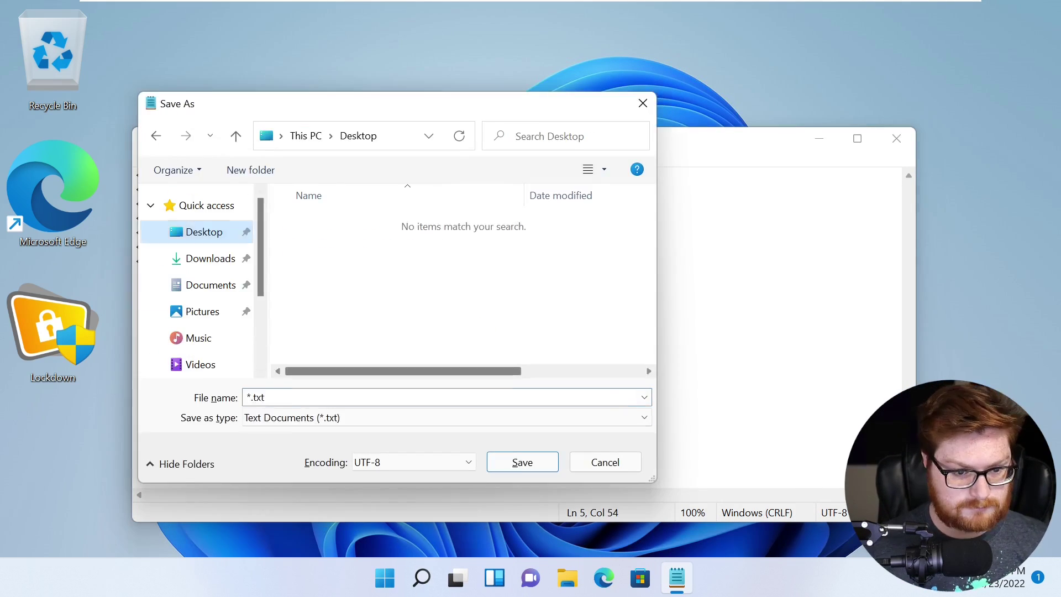
type("index")
key("Return")
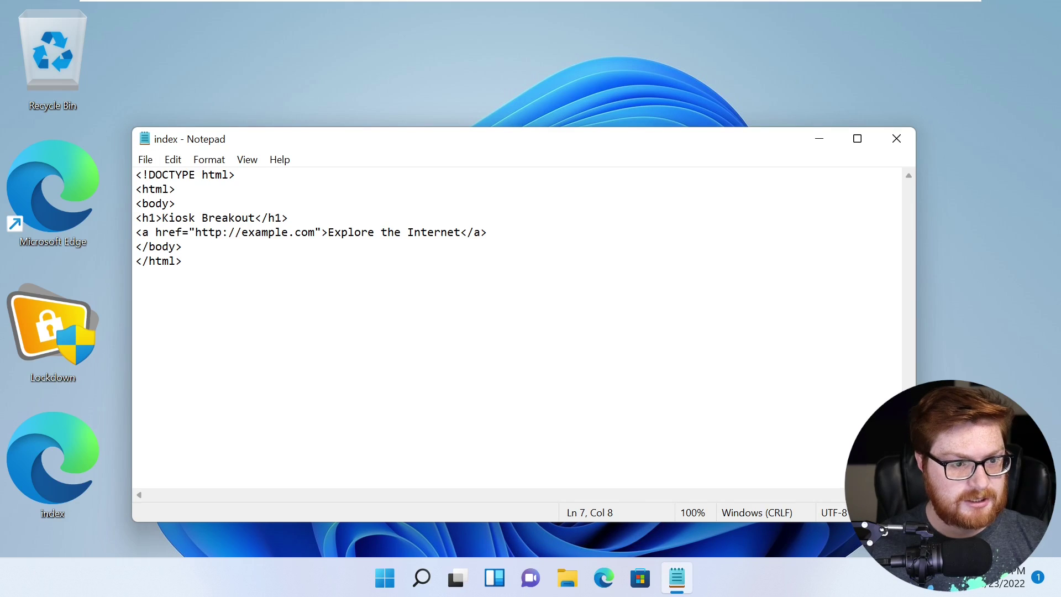
key("Up")
key("Up")
key("Up")
key("Up")
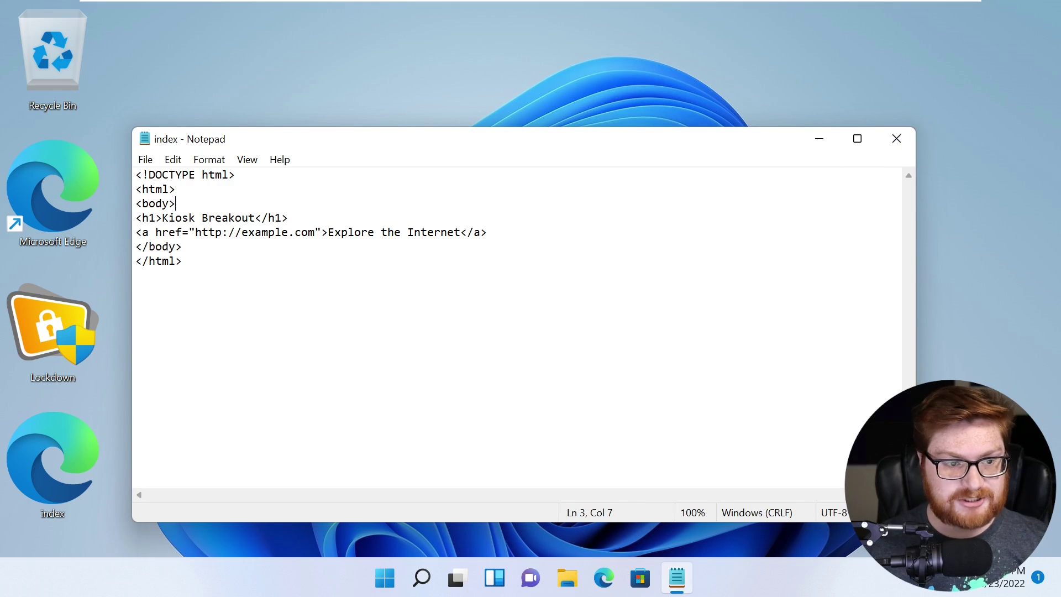
left_click(898, 140)
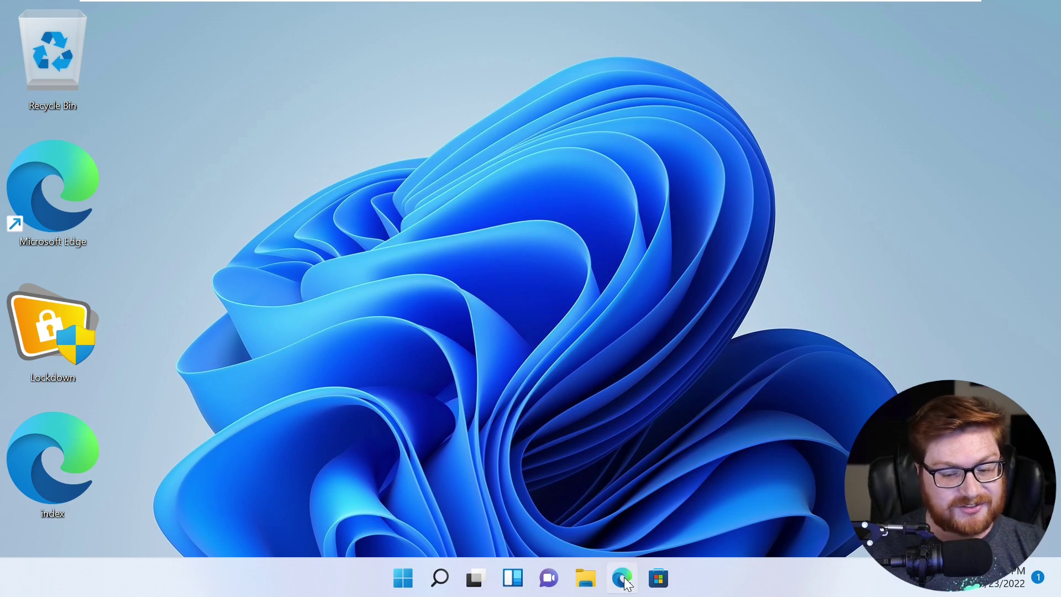
- In Edge, search Google for 'windows 11 assigned access'
double_click(60, 221)
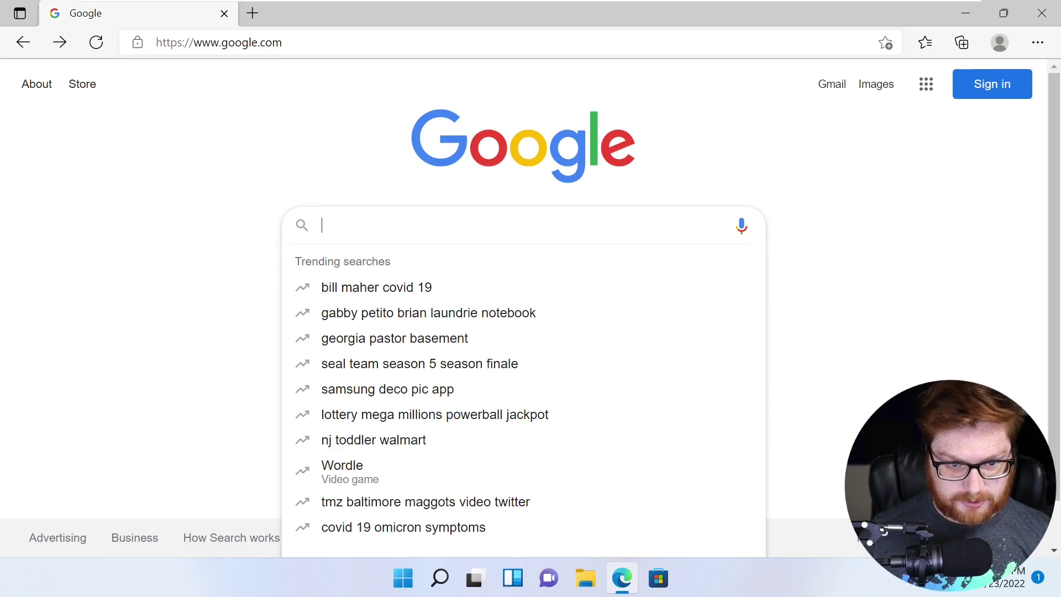
type("windows ")
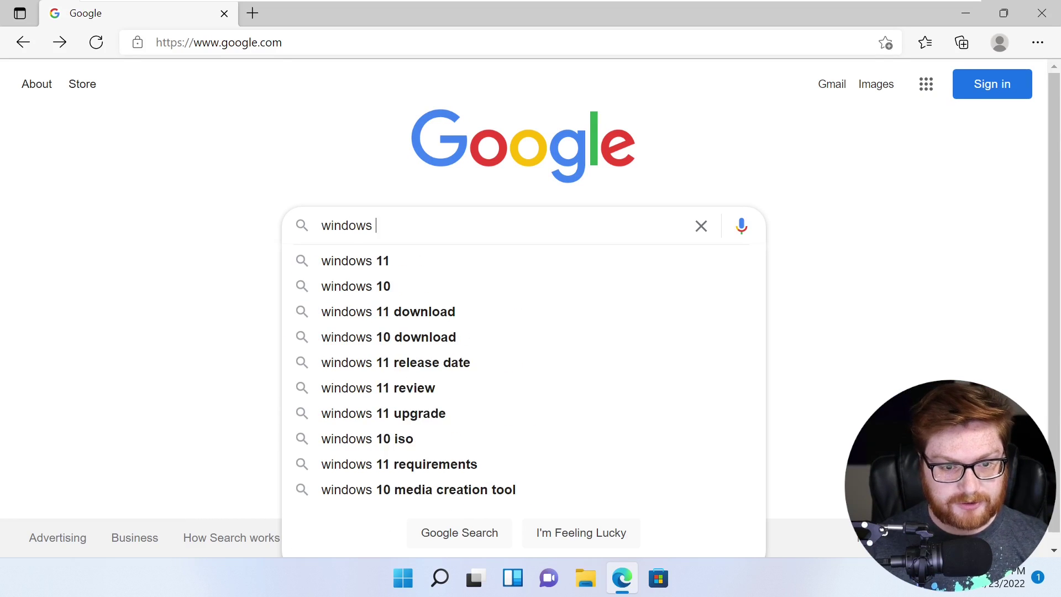
type("11 assigned a")
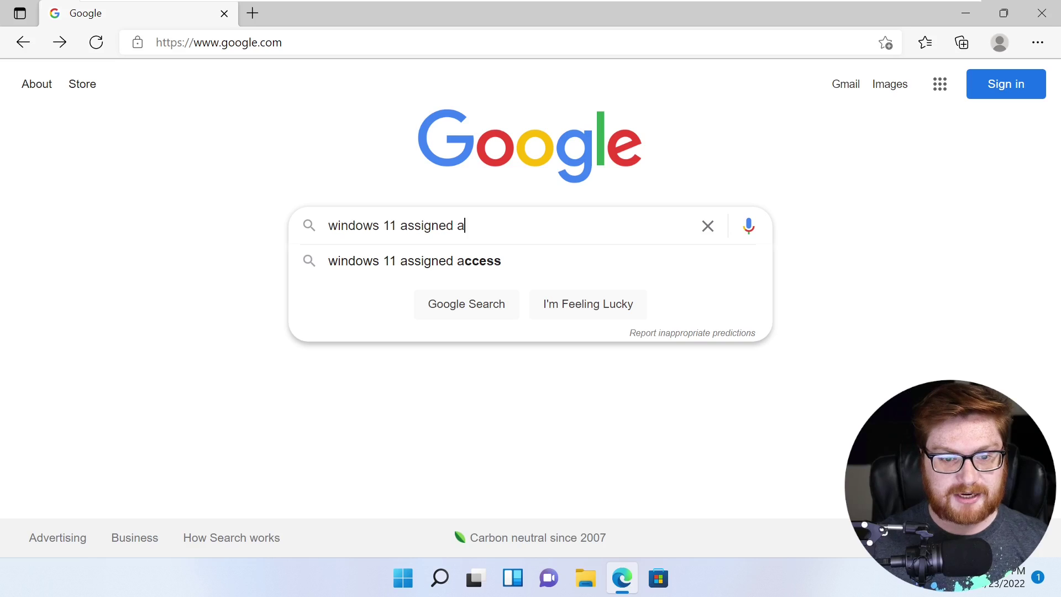
type("ccess")
key("Return")
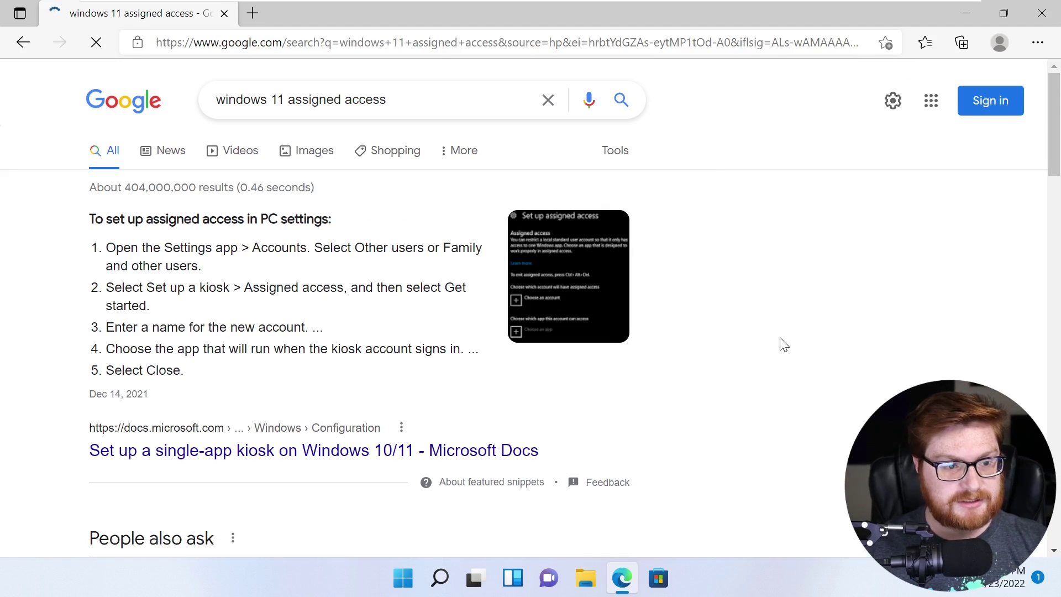
scroll(786, 344, "down", 3)
scroll(785, 344, "down", 4)
- Expand the answer on what assigned access is and highlight its single-app and desktop-access lines
left_click(250, 132)
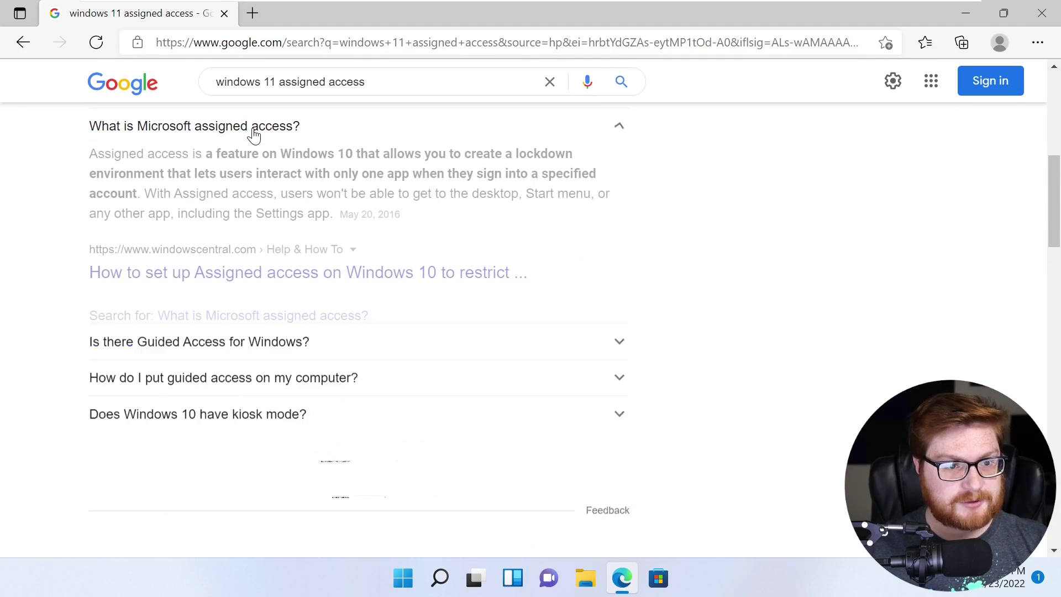
left_click_drag(97, 154, 338, 154)
left_click(353, 154)
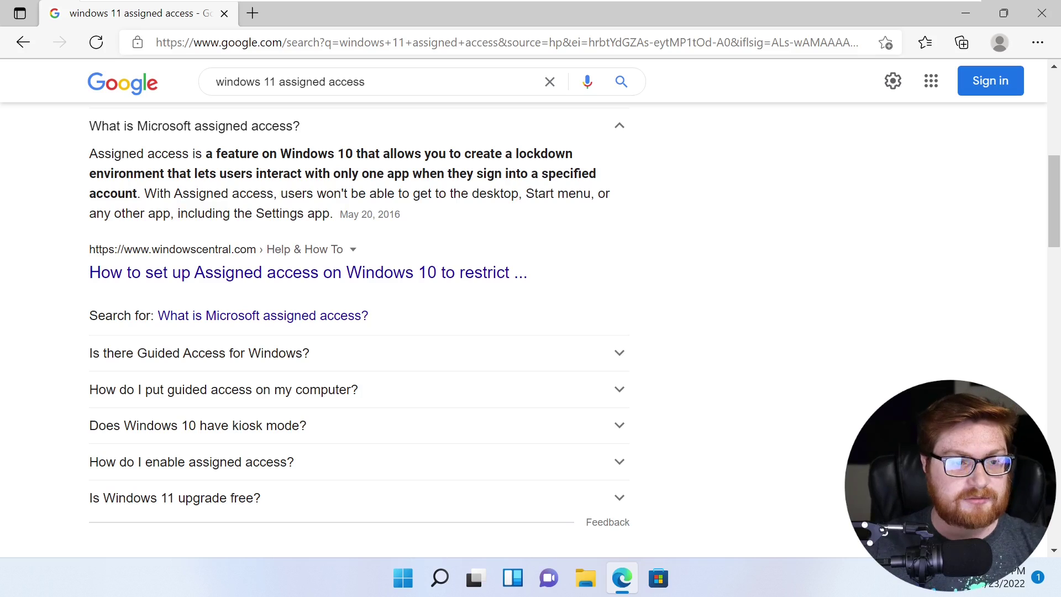
left_click_drag(321, 175, 408, 174)
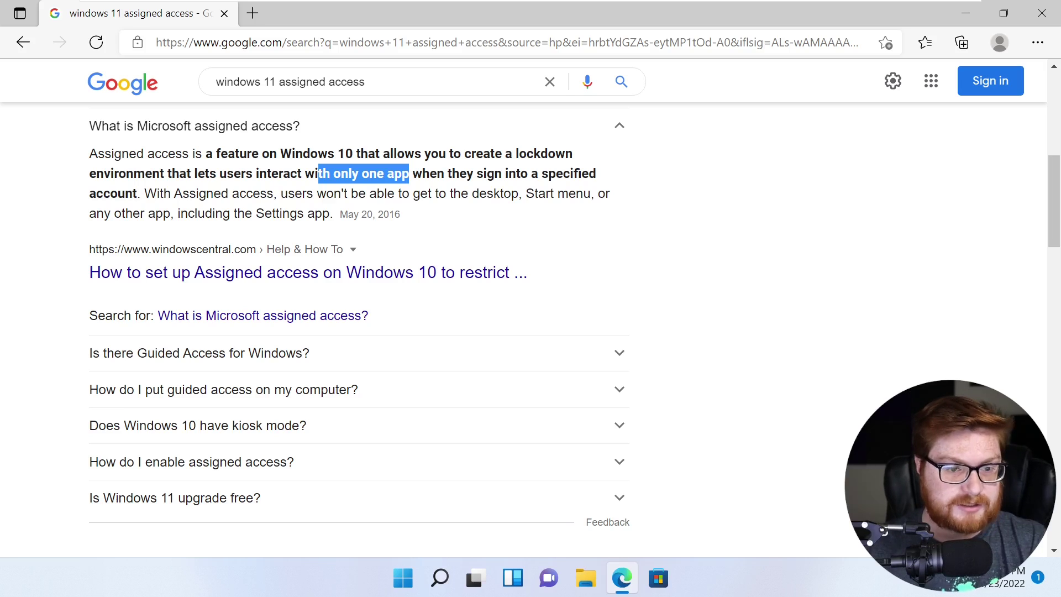
left_click_drag(252, 193, 518, 193)
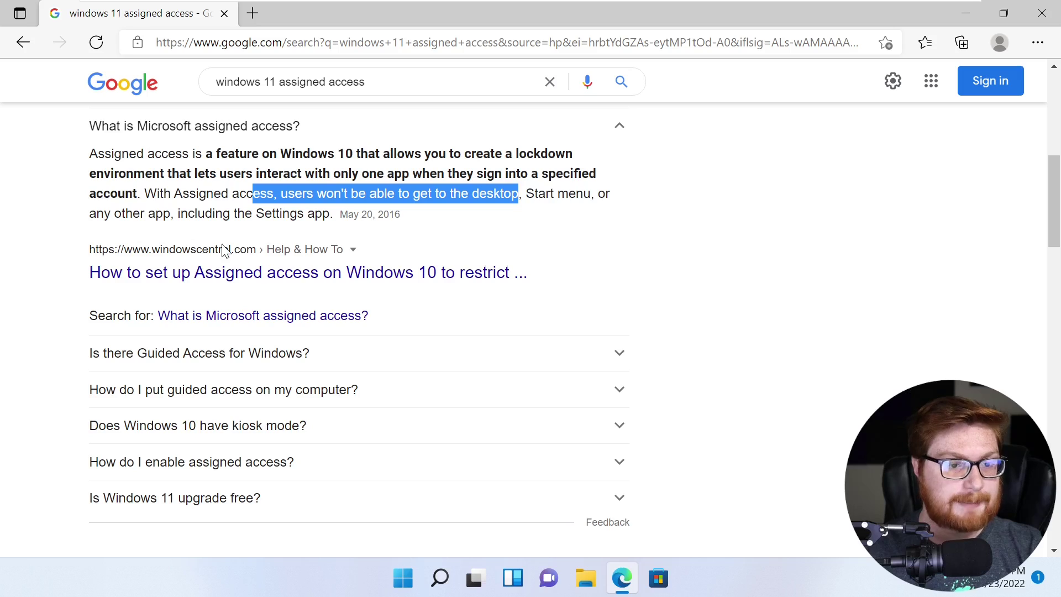
- Scroll to the featured steps and highlight the Settings > Accounts and Set up a kiosk parts
scroll(422, 338, "down", 3)
scroll(758, 467, "down", 4)
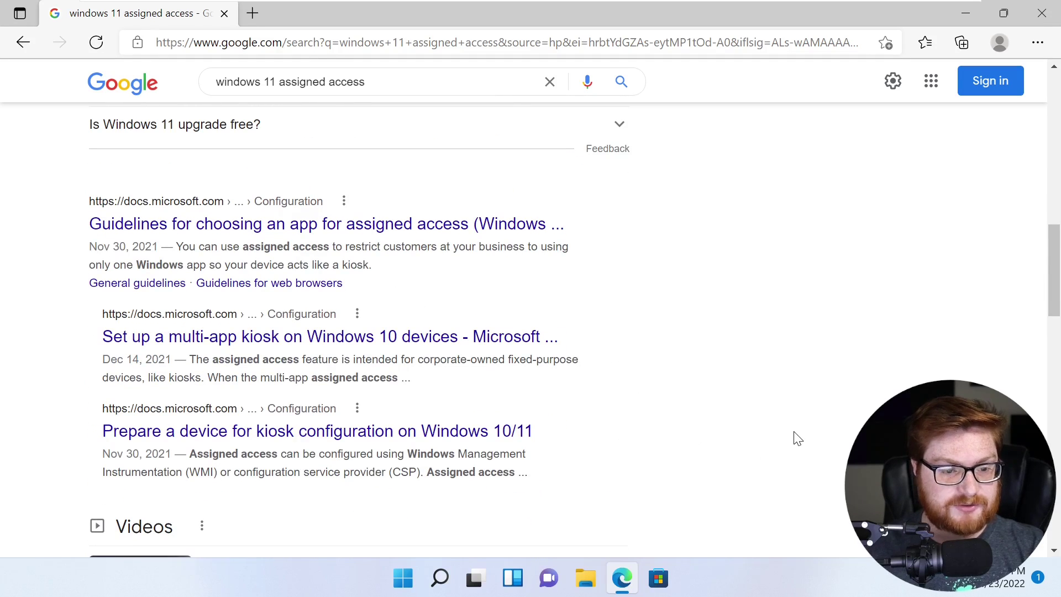
scroll(797, 438, "down", 7)
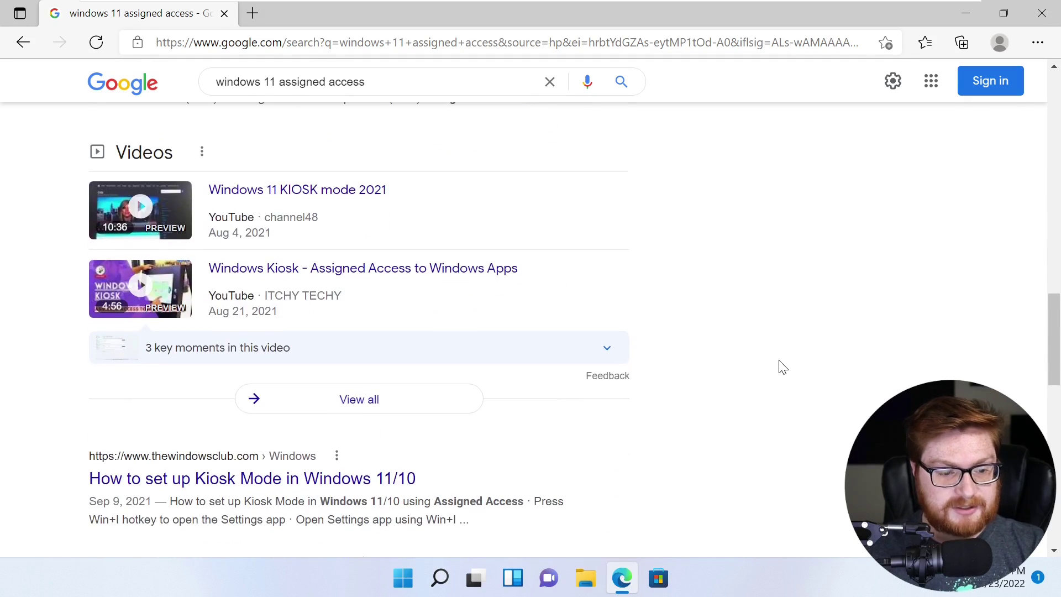
scroll(783, 367, "down", 1)
scroll(785, 371, "up", 15)
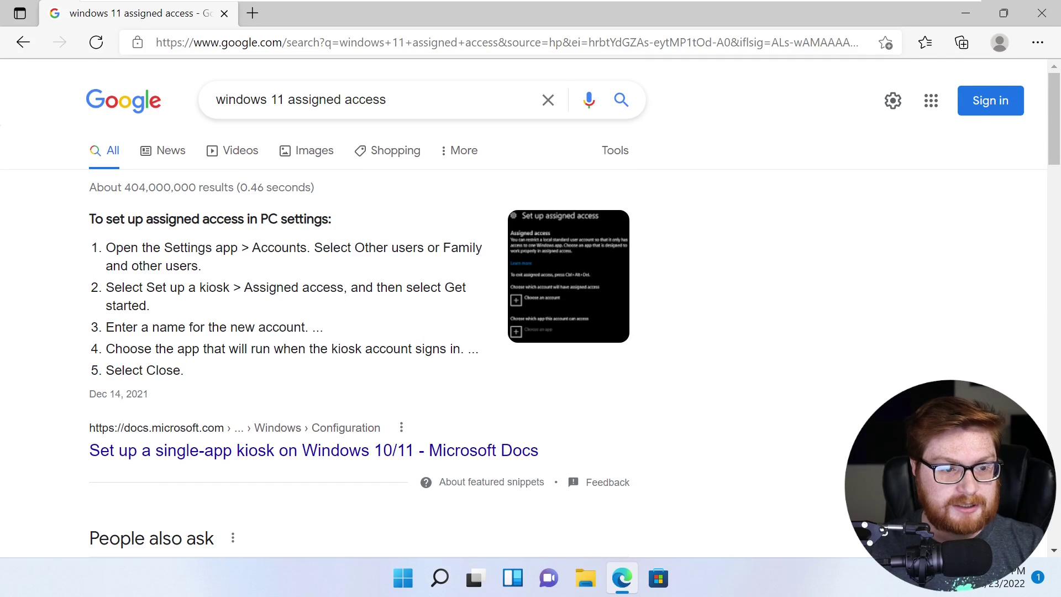
left_click_drag(131, 248, 450, 247)
left_click_drag(143, 287, 252, 287)
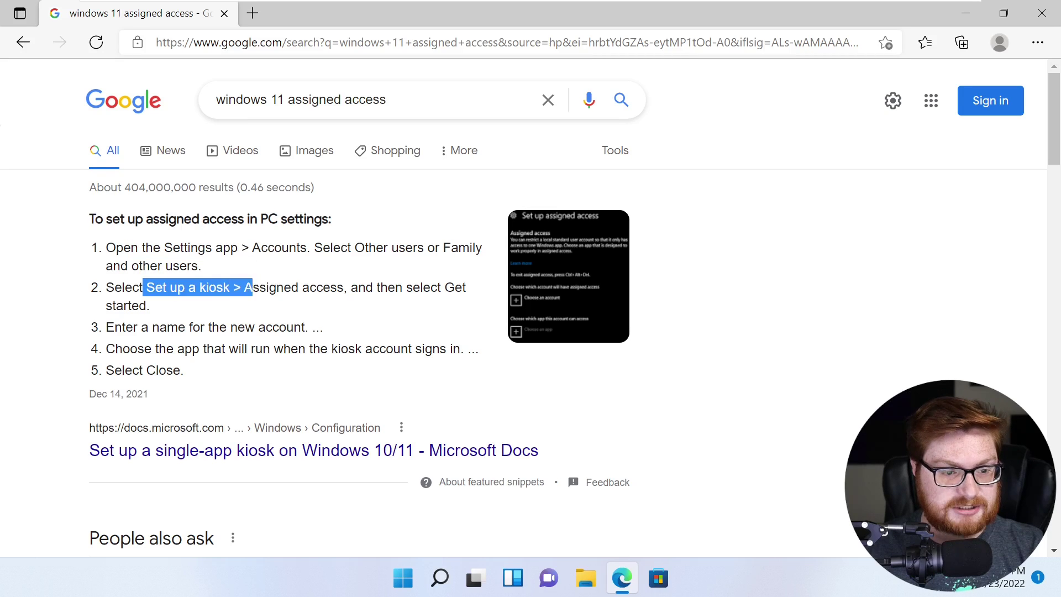
left_click(266, 288)
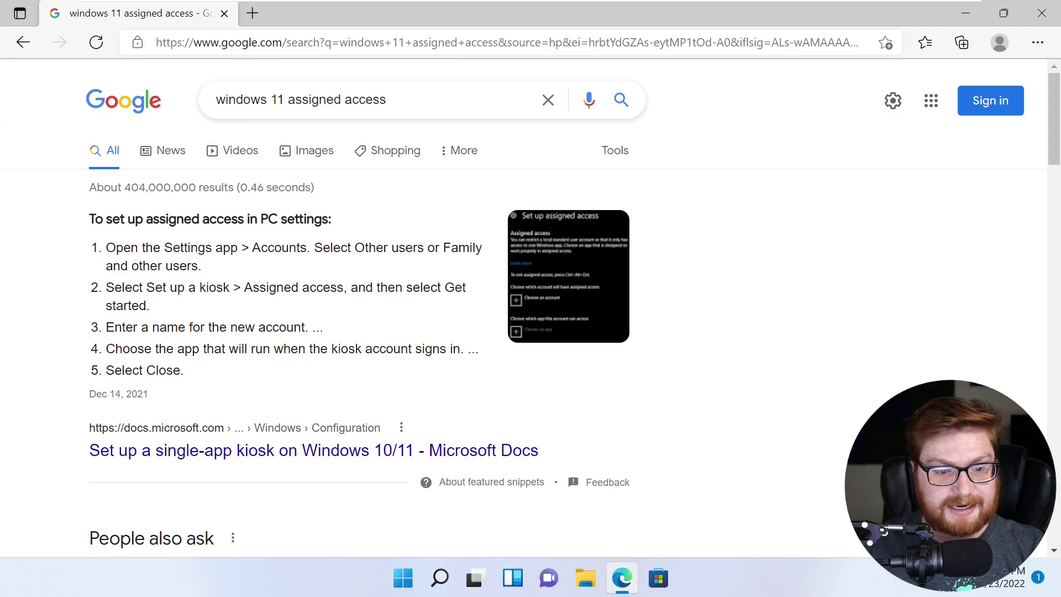
- Minimize Edge and switch user to the admin account
left_click(965, 17)
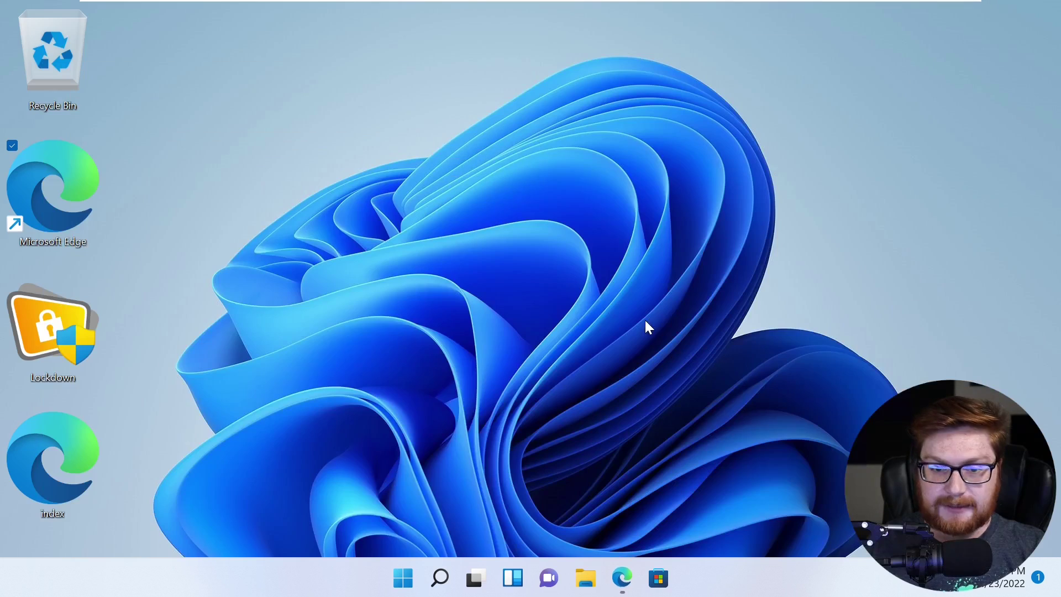
left_click(403, 578)
left_click(356, 517)
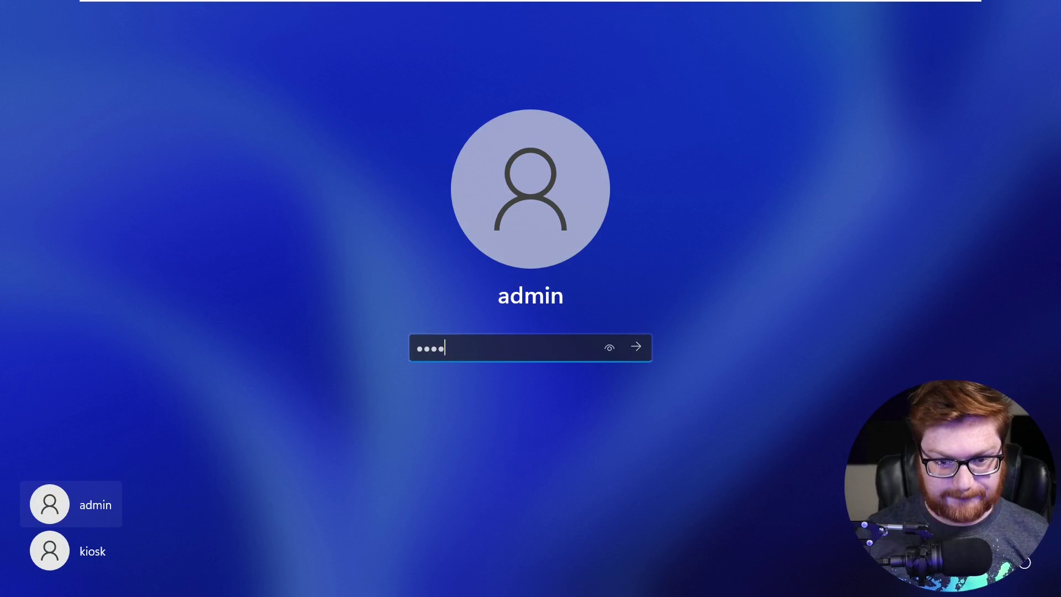
key("Return")
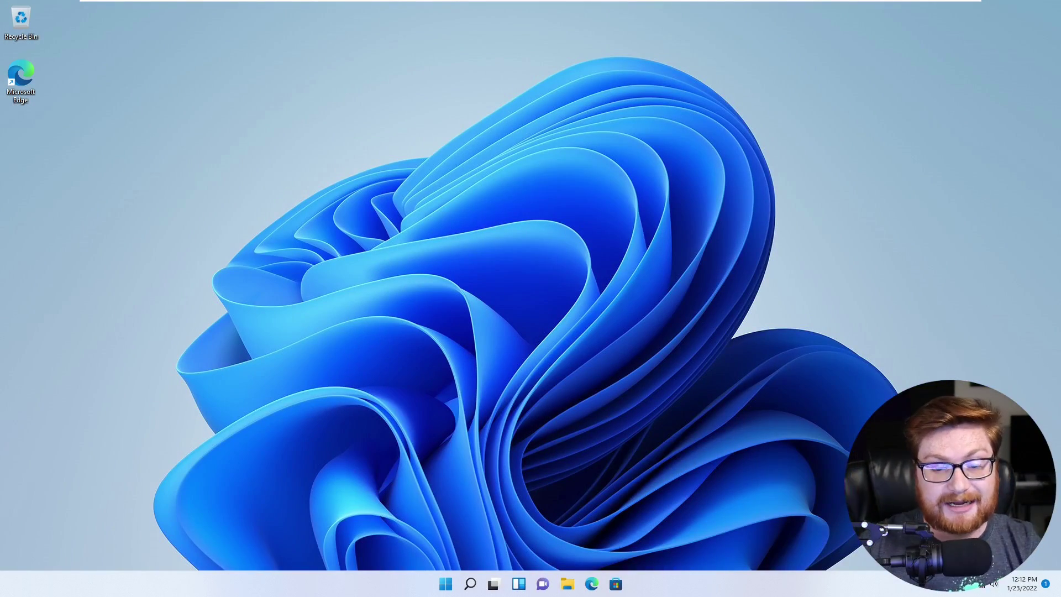
- Open Display settings from the desktop's right-click menu
key("super")
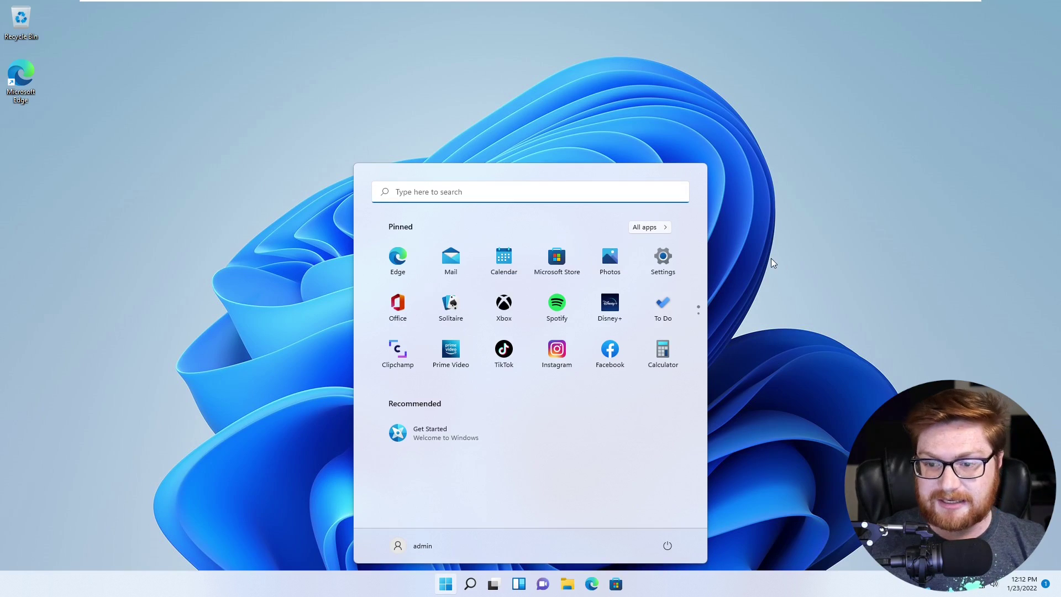
key("super")
right_click(775, 414)
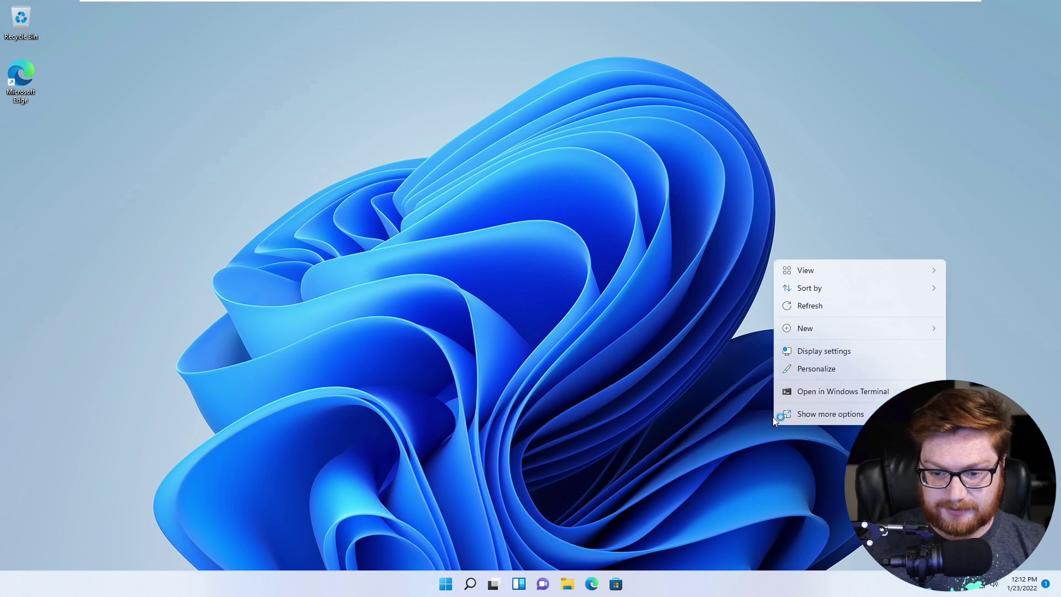
left_click(819, 351)
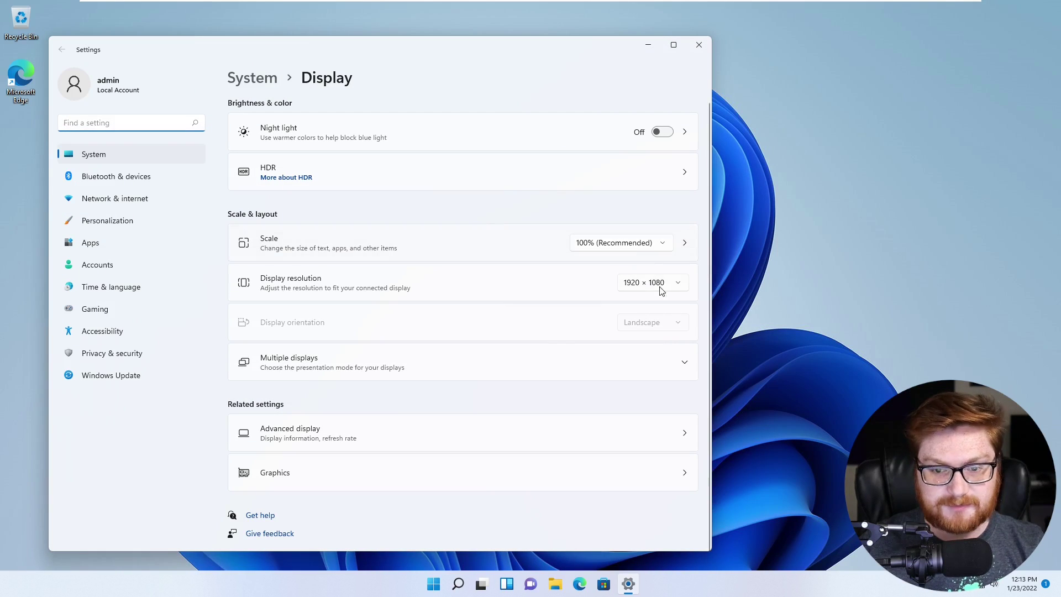
- Set display scaling to 150% and close Settings
left_click(644, 245)
left_click(589, 284)
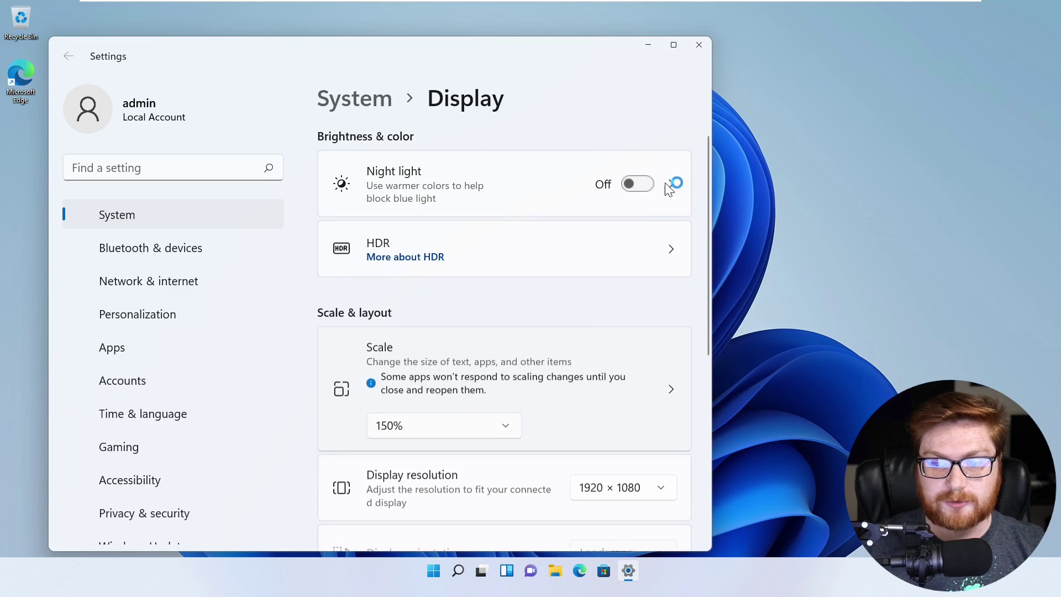
left_click(1027, 14)
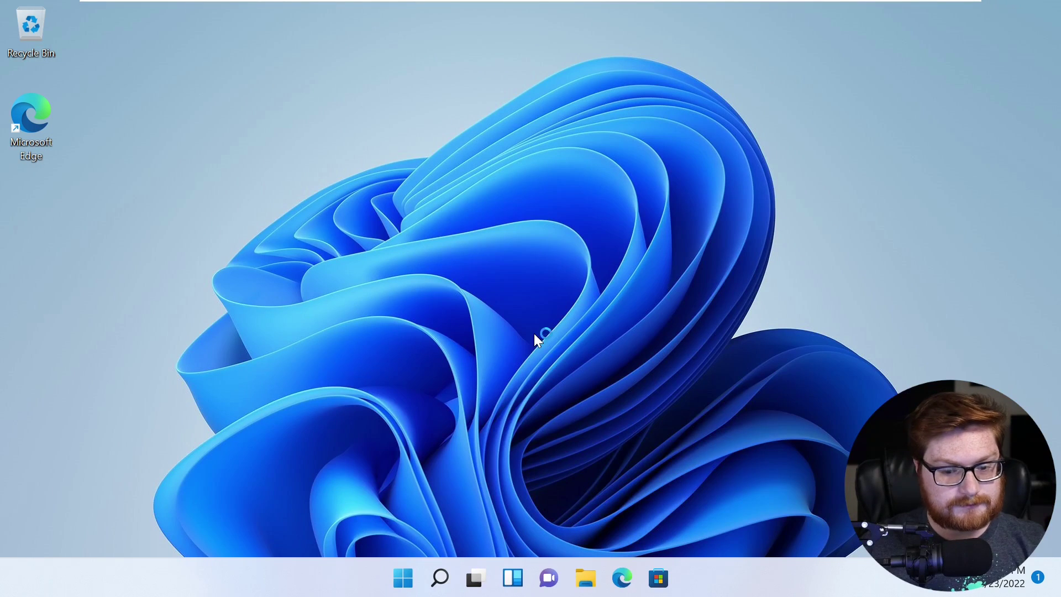
- Open Control Panel's User Accounts category, then close the window
key("super")
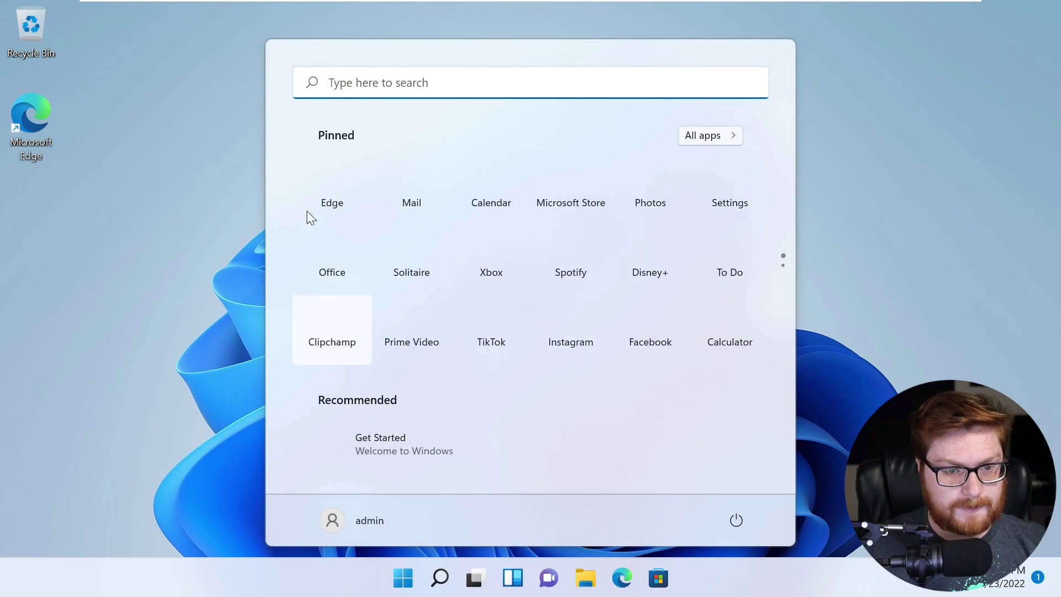
key("super")
key("super")
type("con")
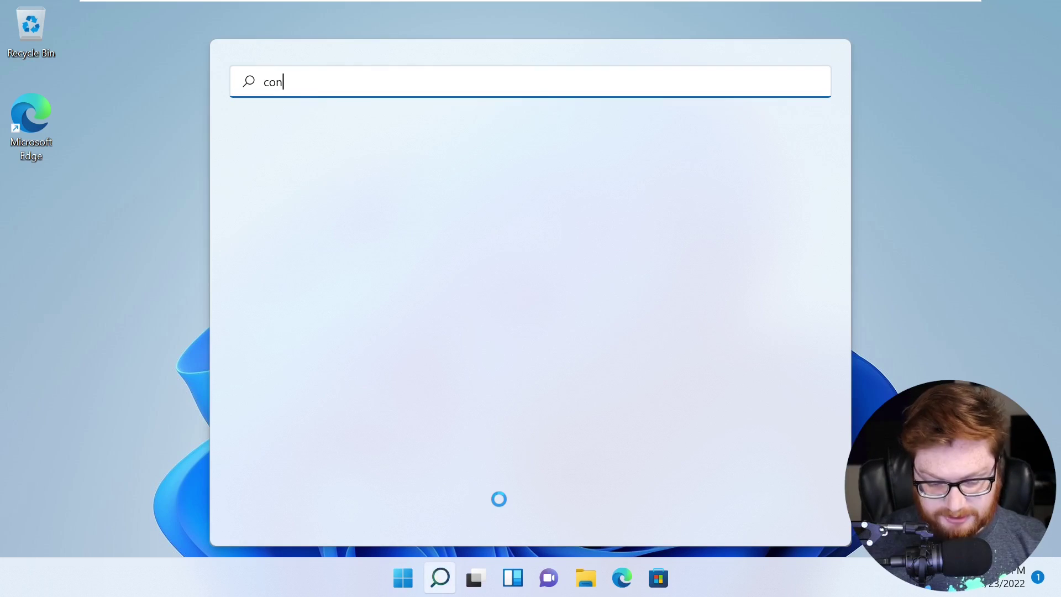
type("trol")
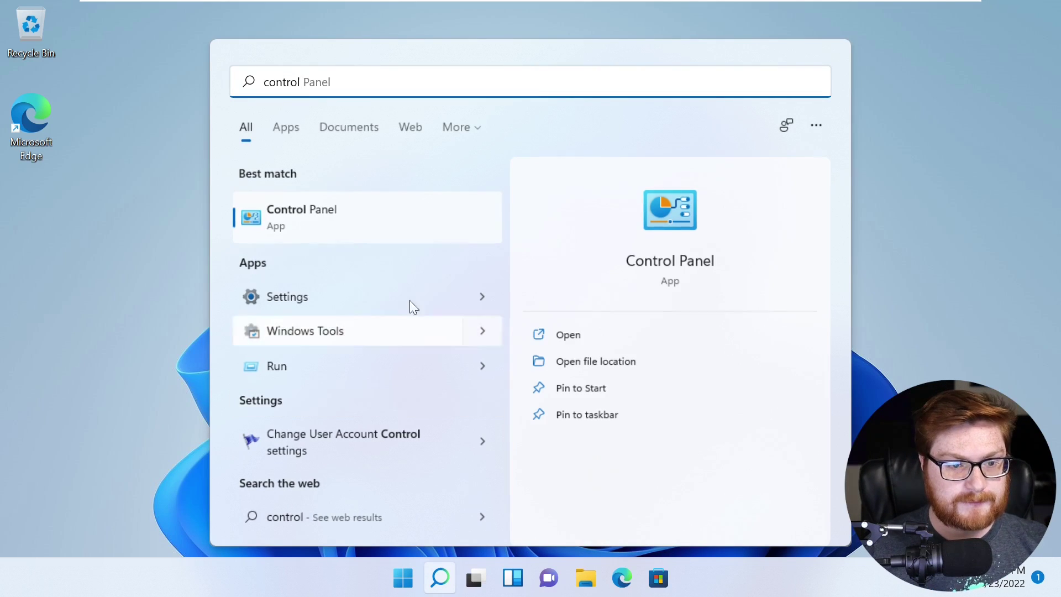
left_click(350, 229)
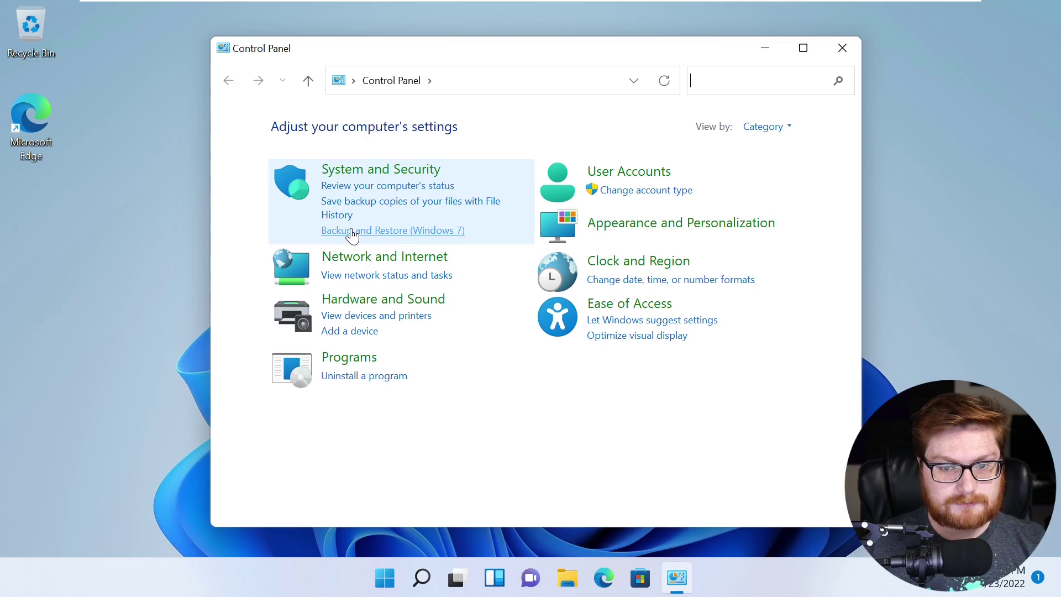
left_click(622, 171)
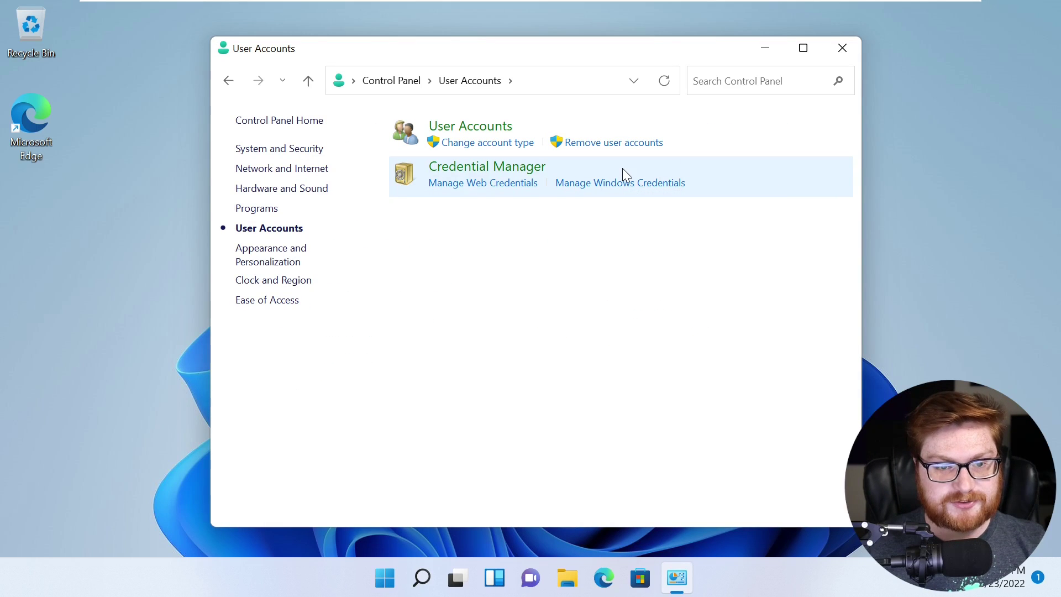
left_click(841, 48)
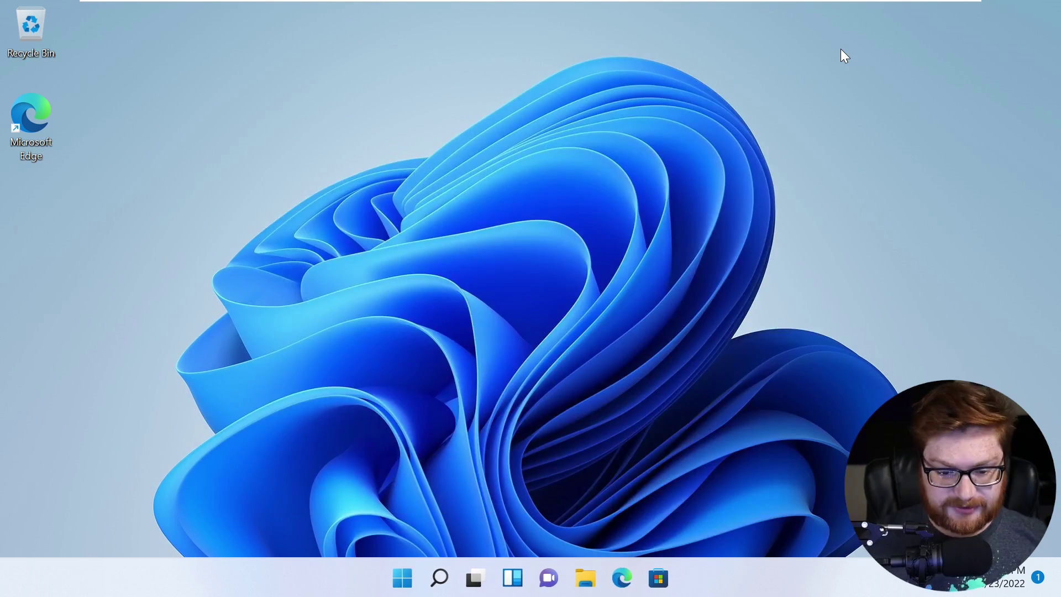
key("super+s")
- Go to Settings > Accounts > Family & other users and start setting up a kiosk
type("sett")
key("Return")
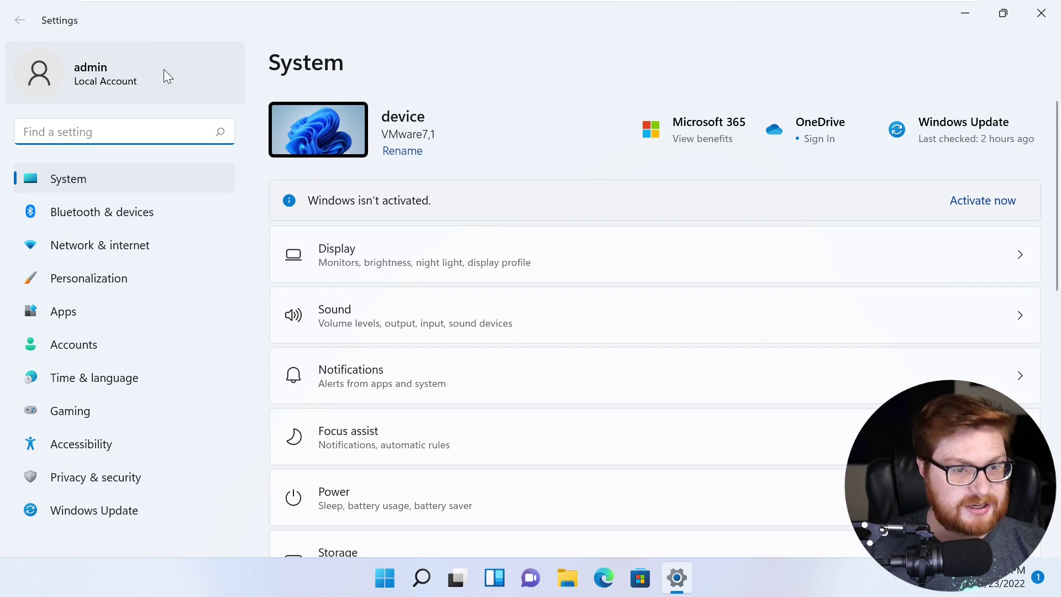
left_click(80, 344)
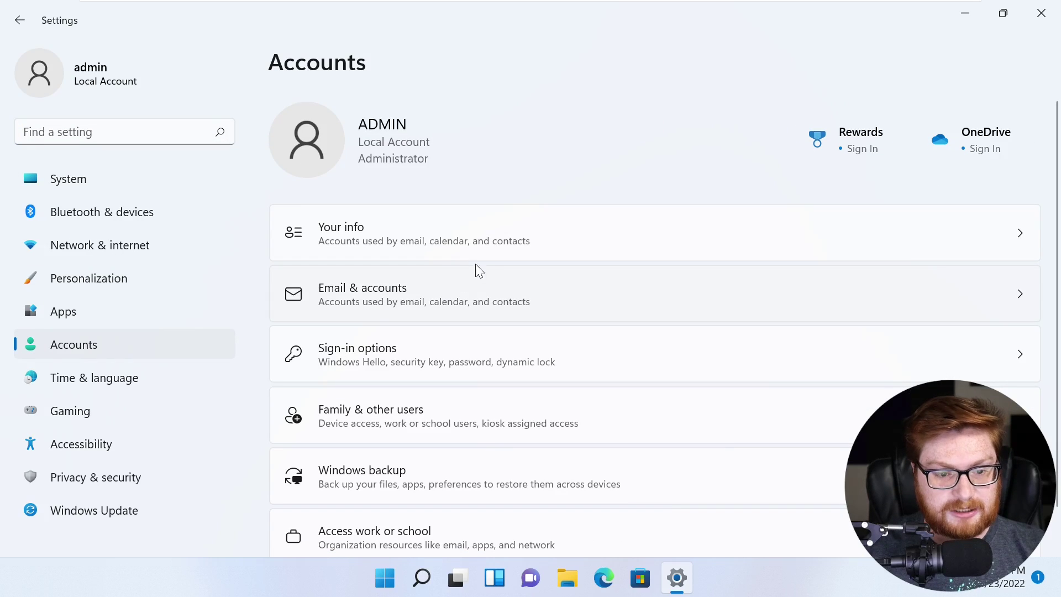
scroll(485, 267, "down", 2)
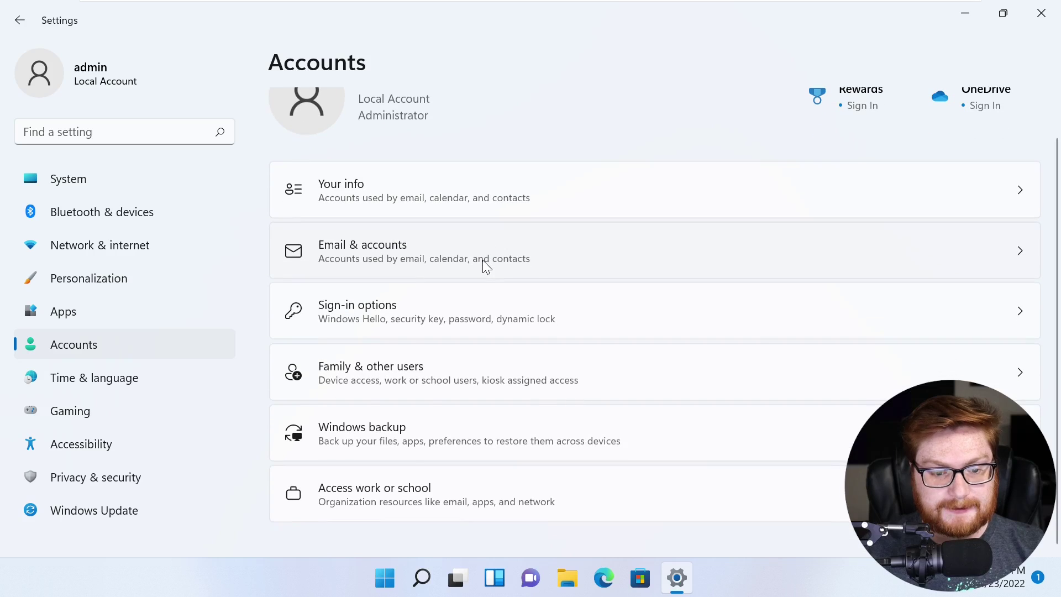
scroll(522, 278, "up", 2)
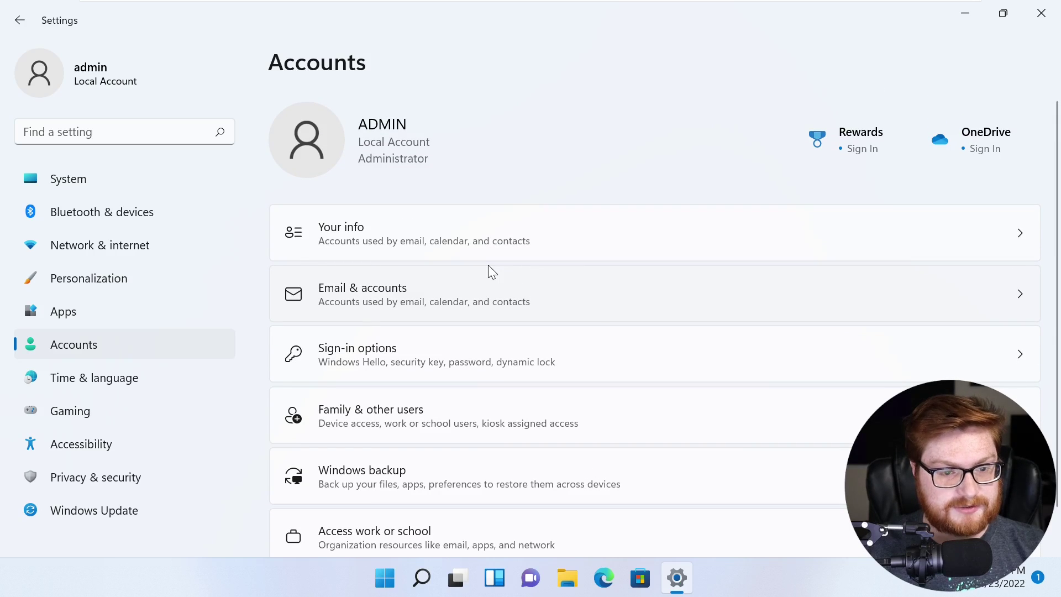
scroll(497, 266, "down", 2)
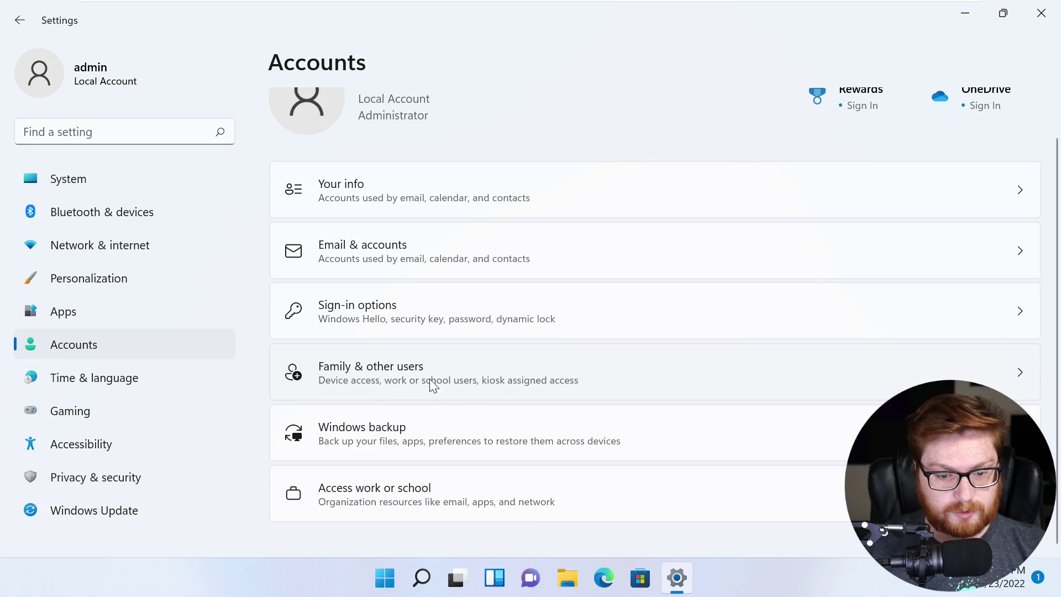
left_click(541, 385)
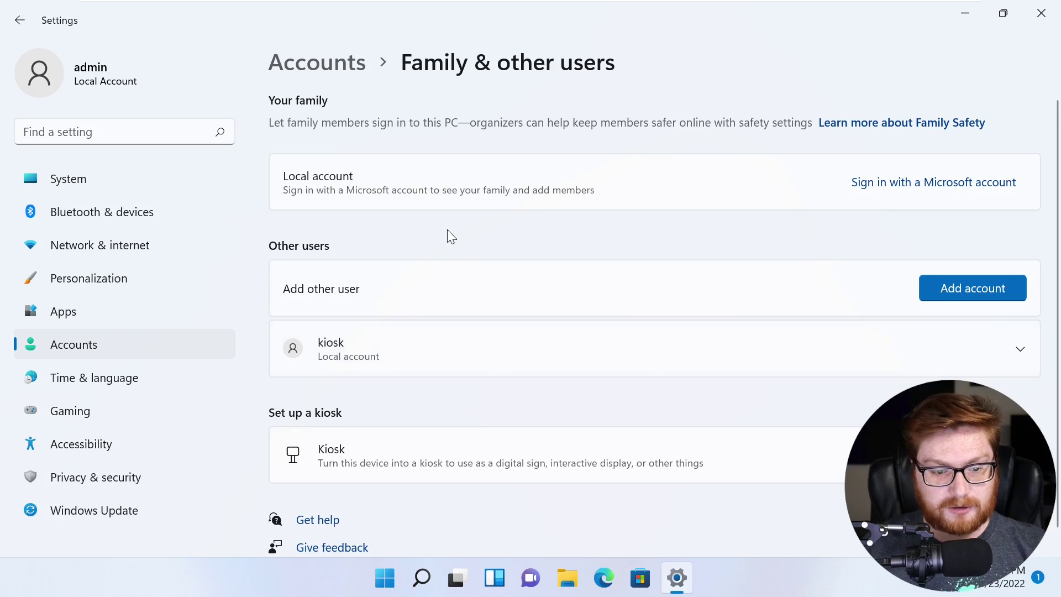
scroll(450, 241, "down", 1)
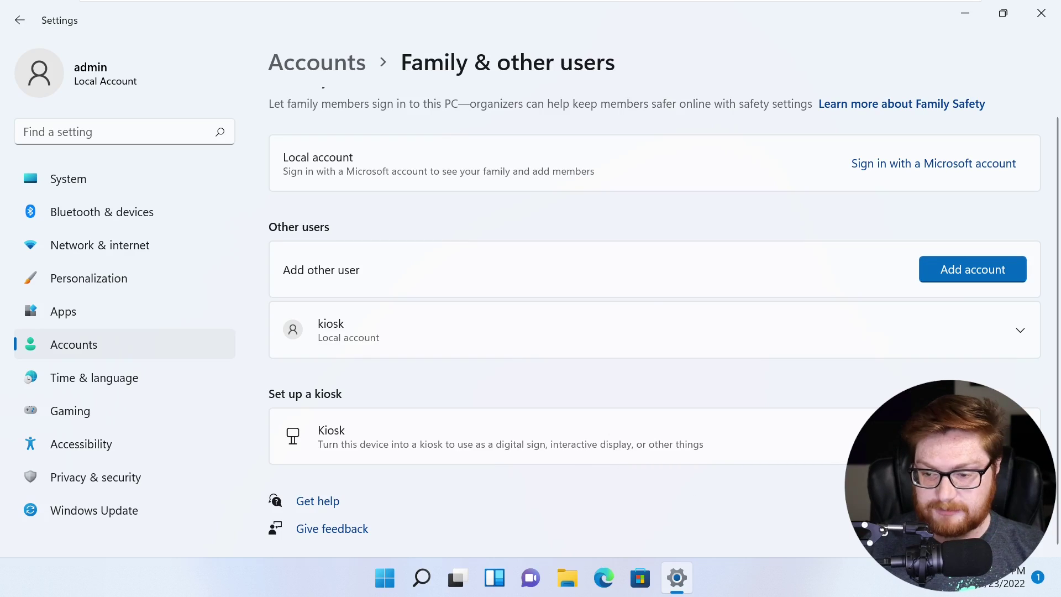
left_click(794, 410)
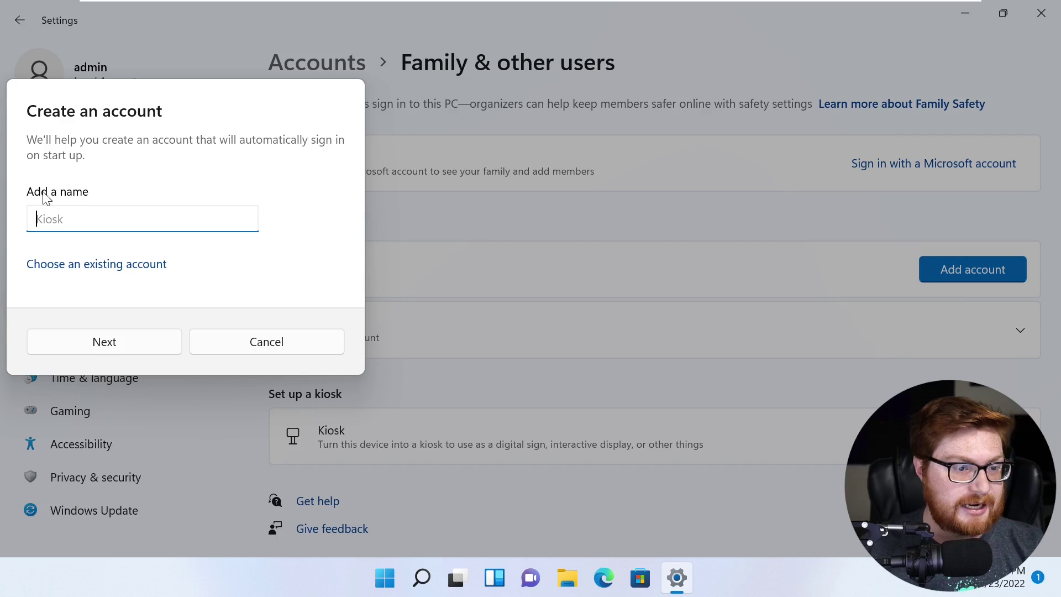
- Choose the existing kiosk account and Microsoft Edge as the kiosk app
left_click(80, 265)
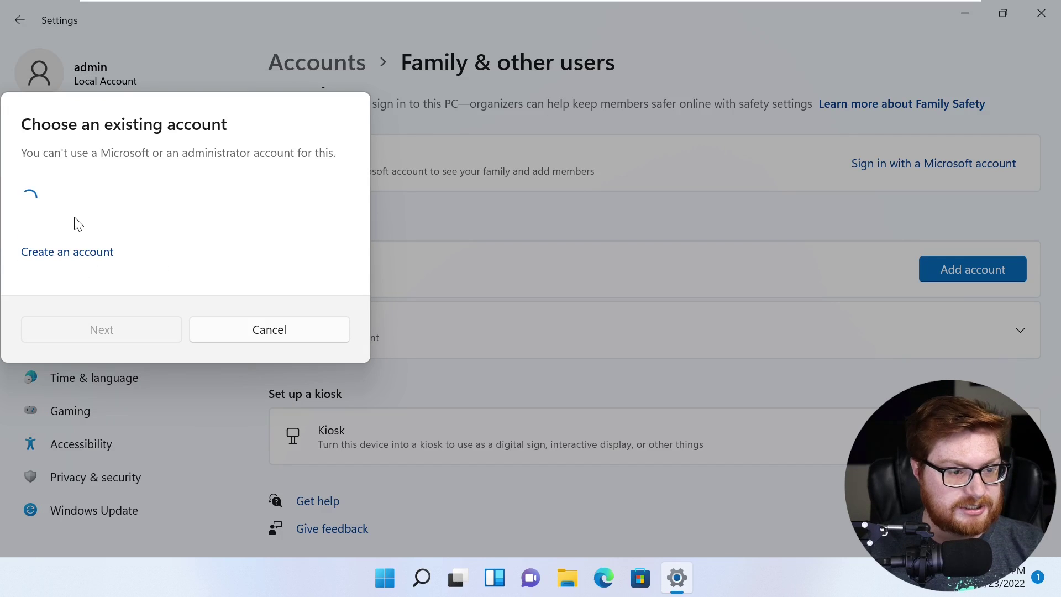
left_click(101, 201)
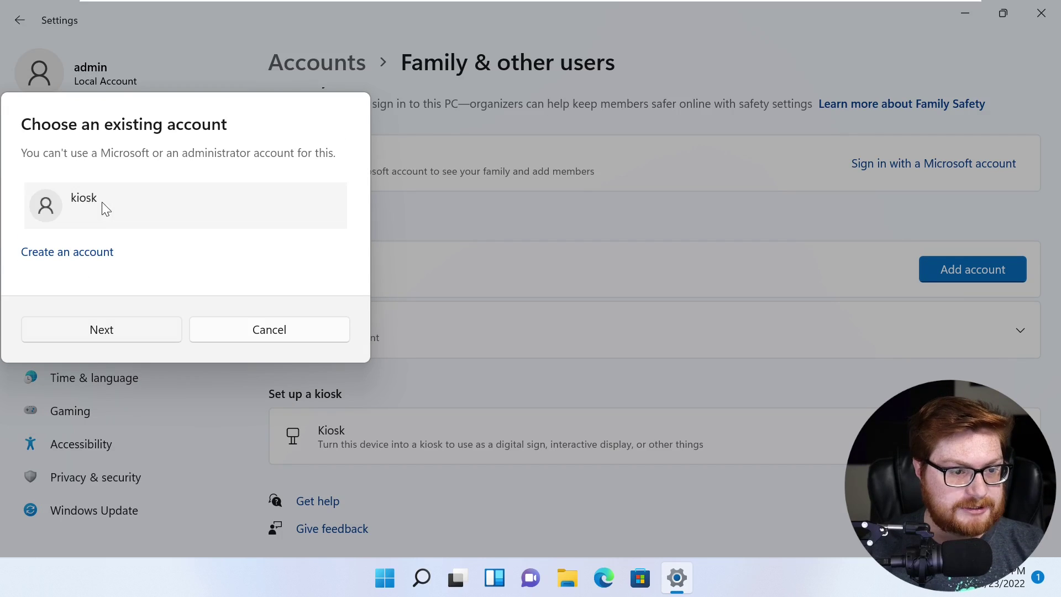
left_click(110, 330)
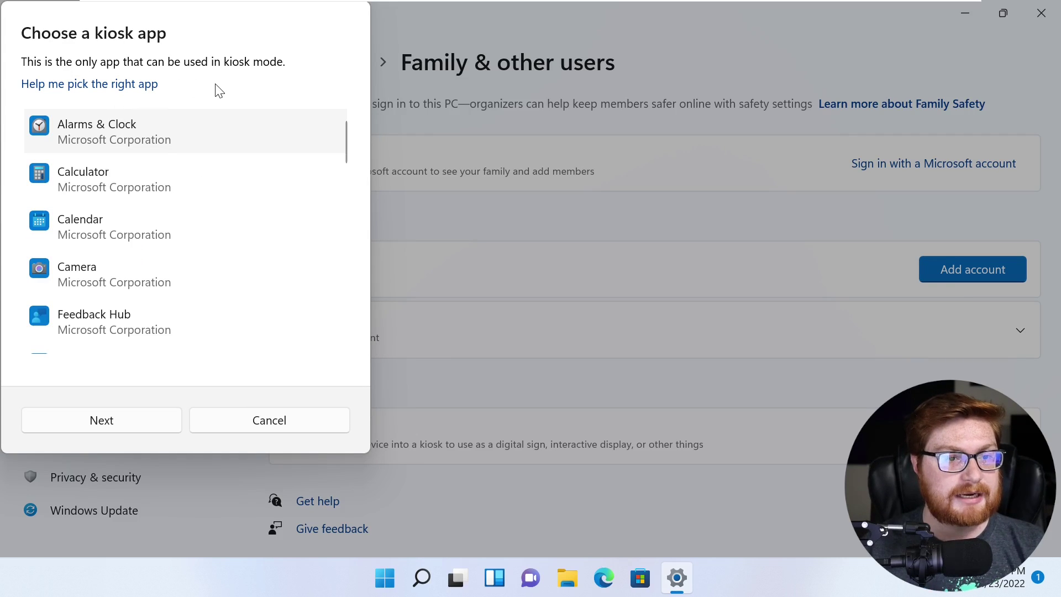
scroll(181, 198, "down", 3)
scroll(182, 205, "down", 5)
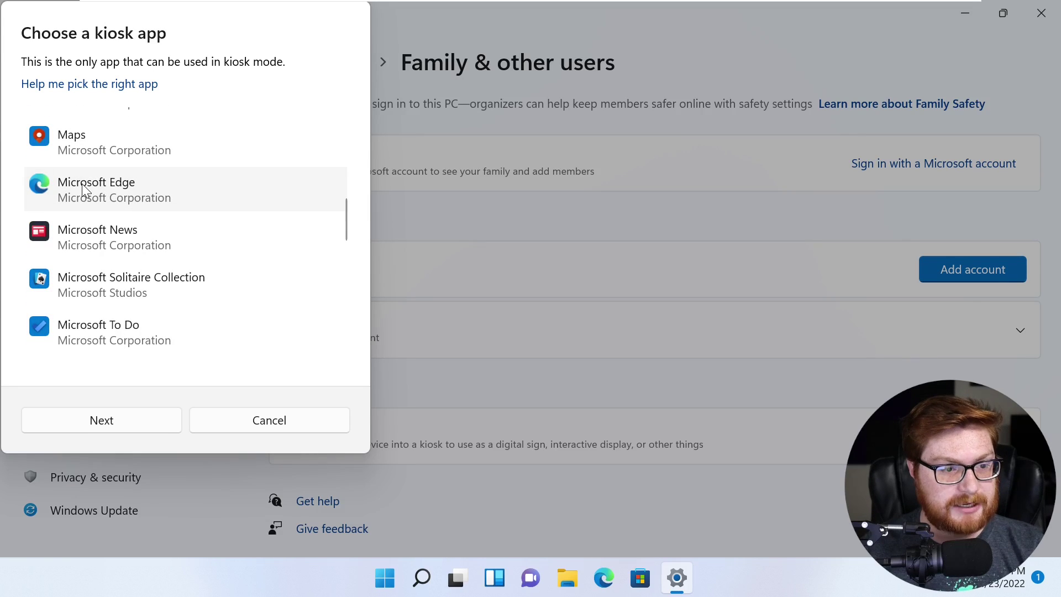
left_click(122, 420)
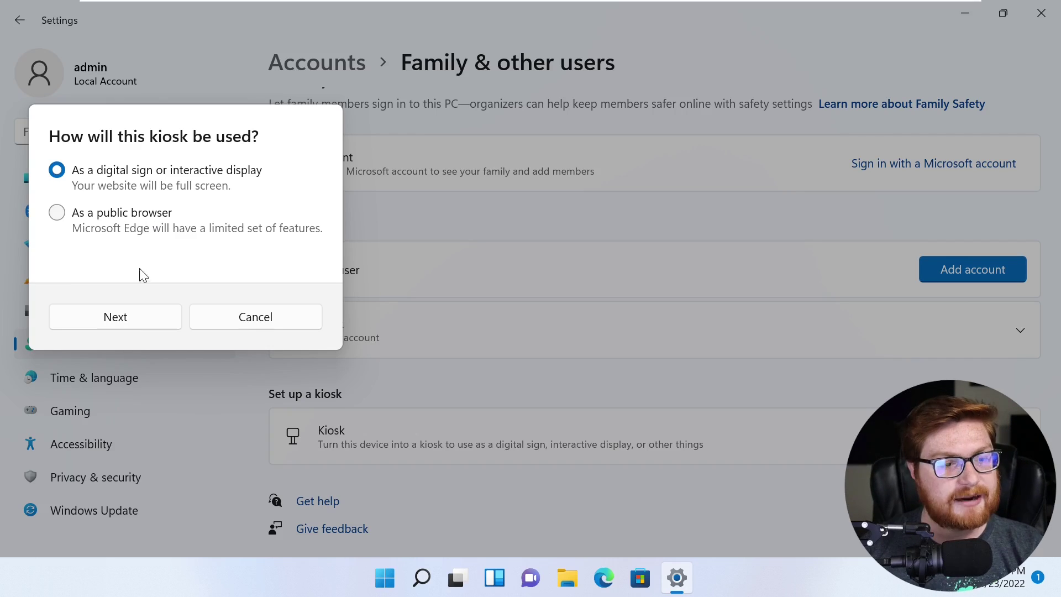
- Set Edge as a digital sign showing C:\Users\kiosk\Desktop\index.html, restarting after 15 idle minutes
left_click(131, 317)
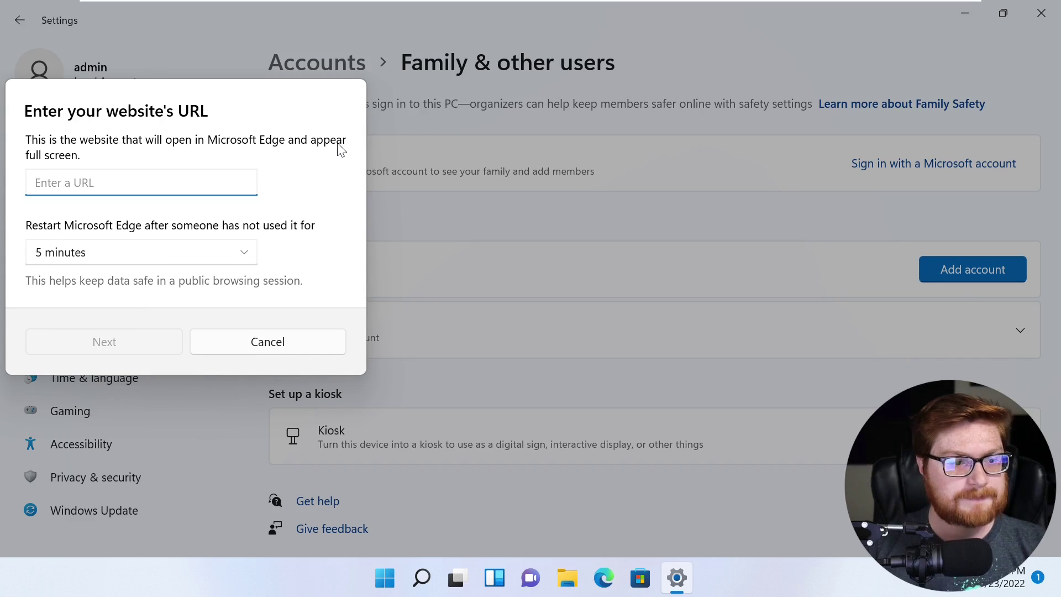
type("C:\\Users\\kiosk\\D")
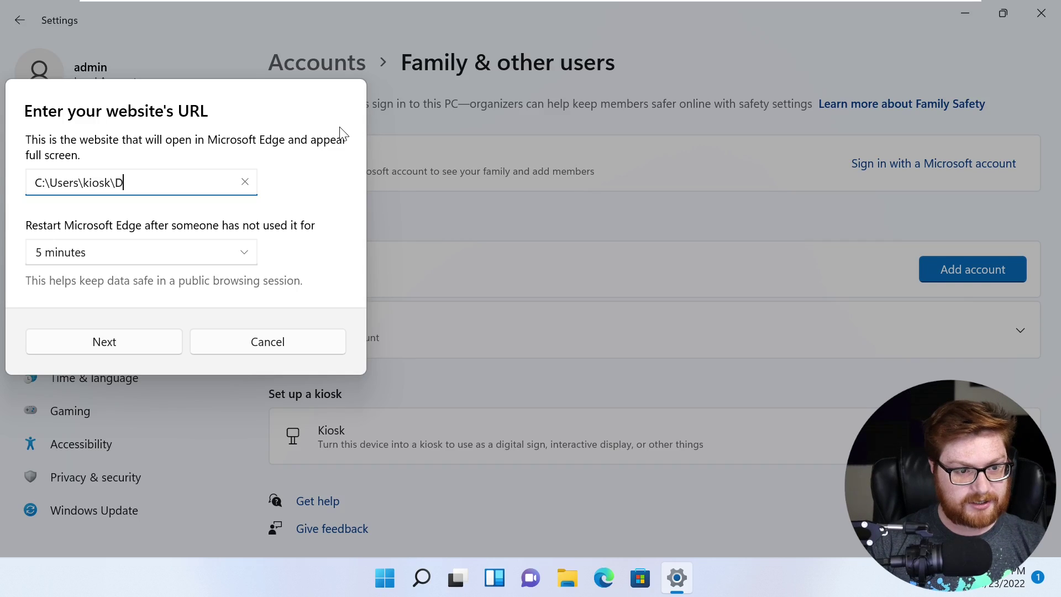
type("esktop\\index.html")
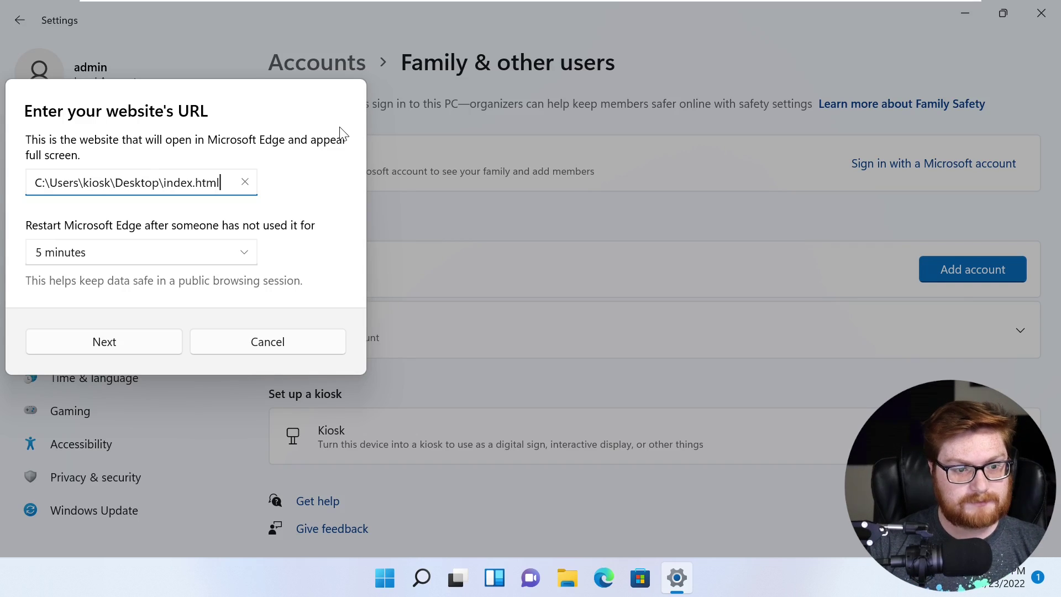
left_click(202, 259)
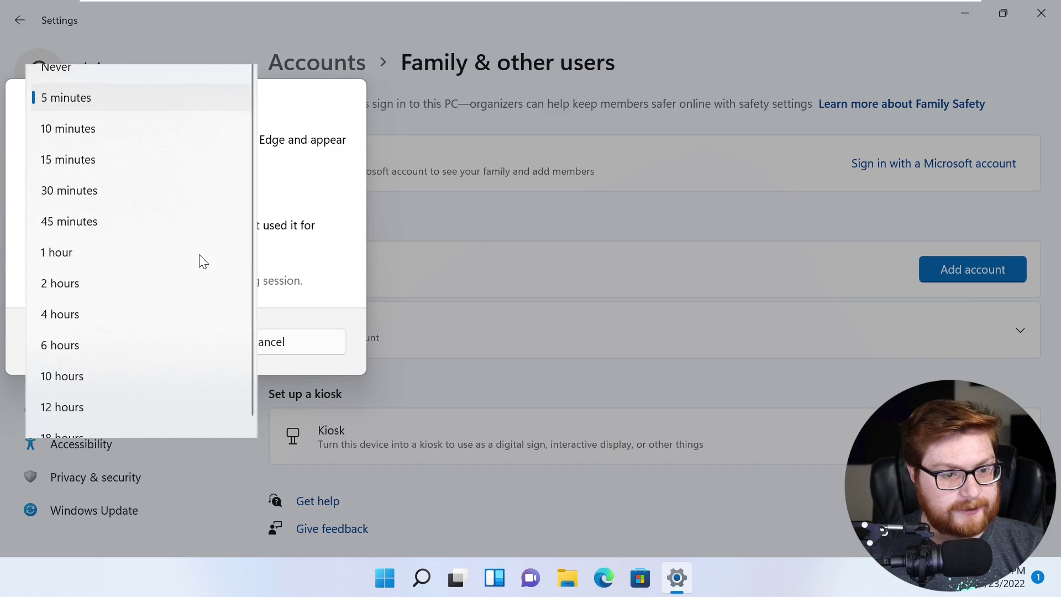
left_click(67, 161)
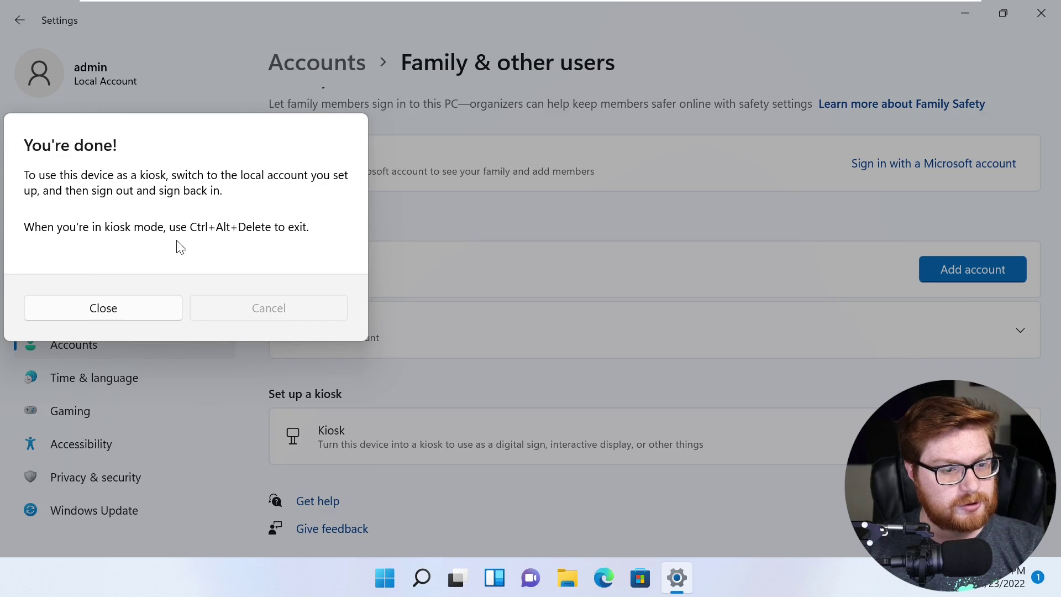
left_click(120, 309)
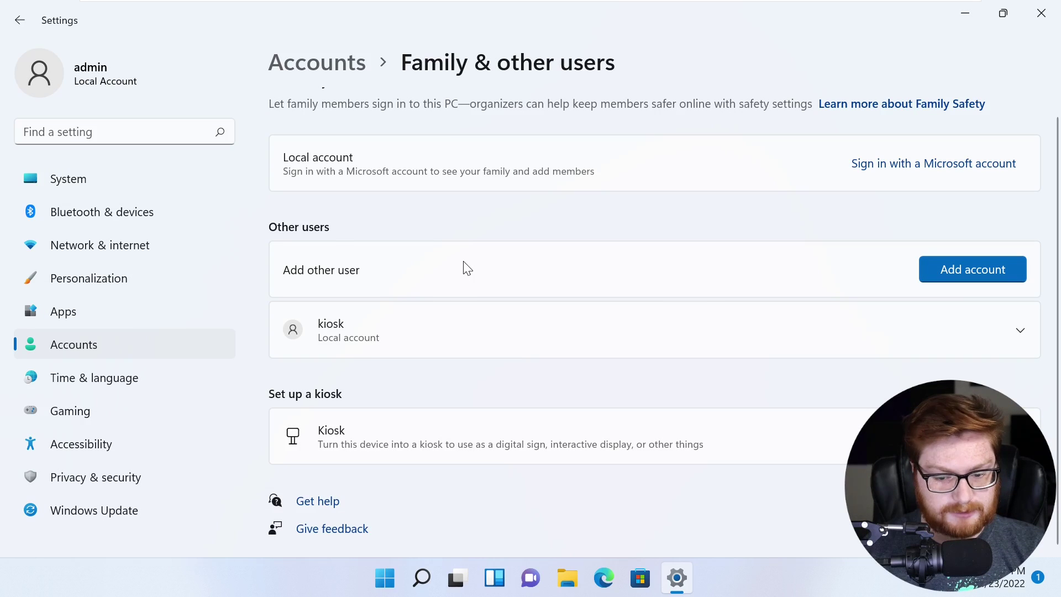
- Close Settings, restart Windows from the Start power menu, and dismiss the lock screen
scroll(458, 313, "up", 1)
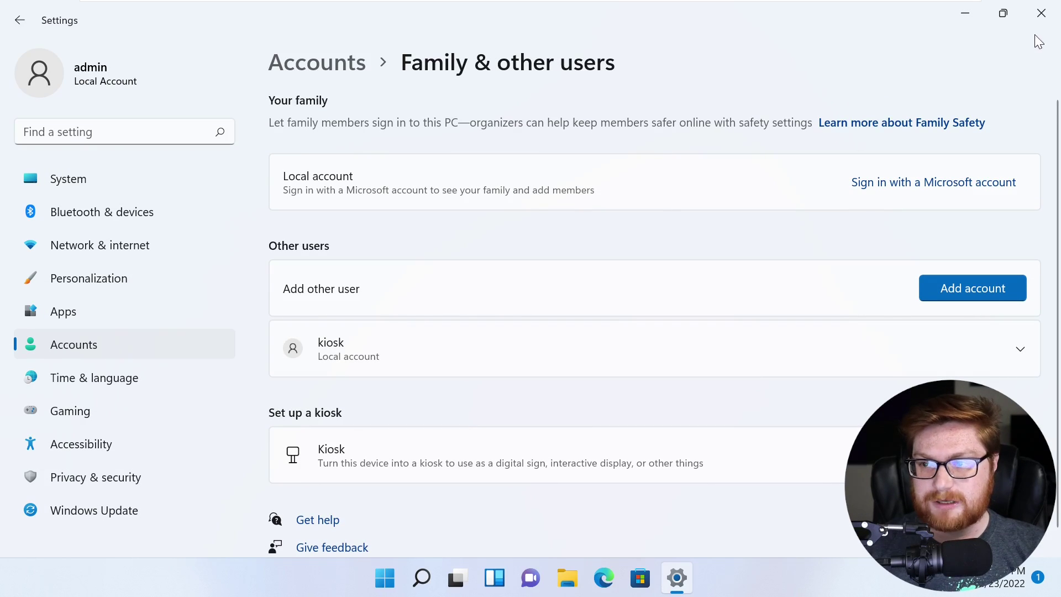
left_click(1040, 13)
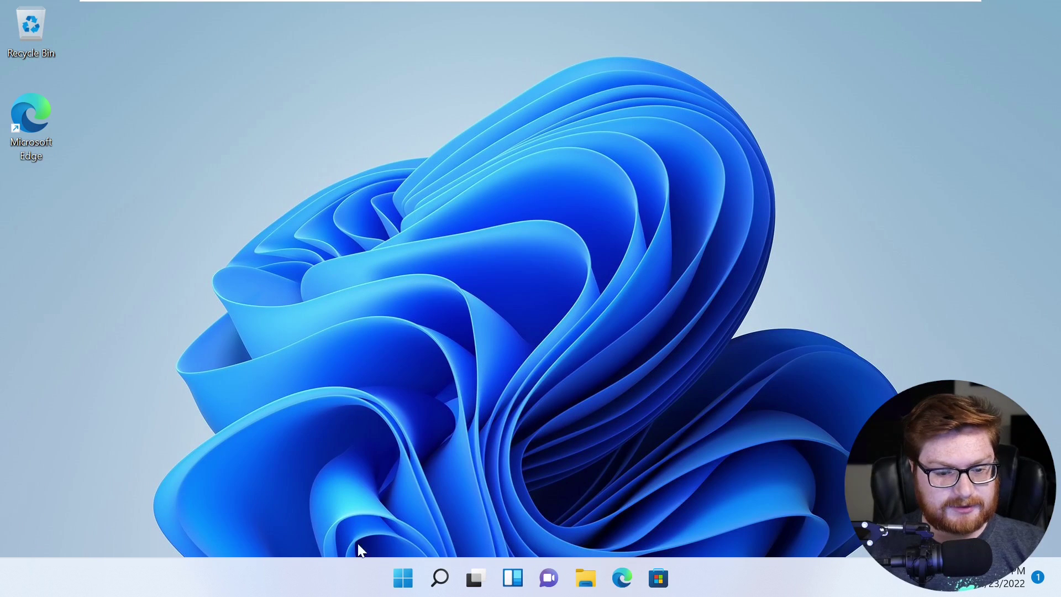
left_click(396, 585)
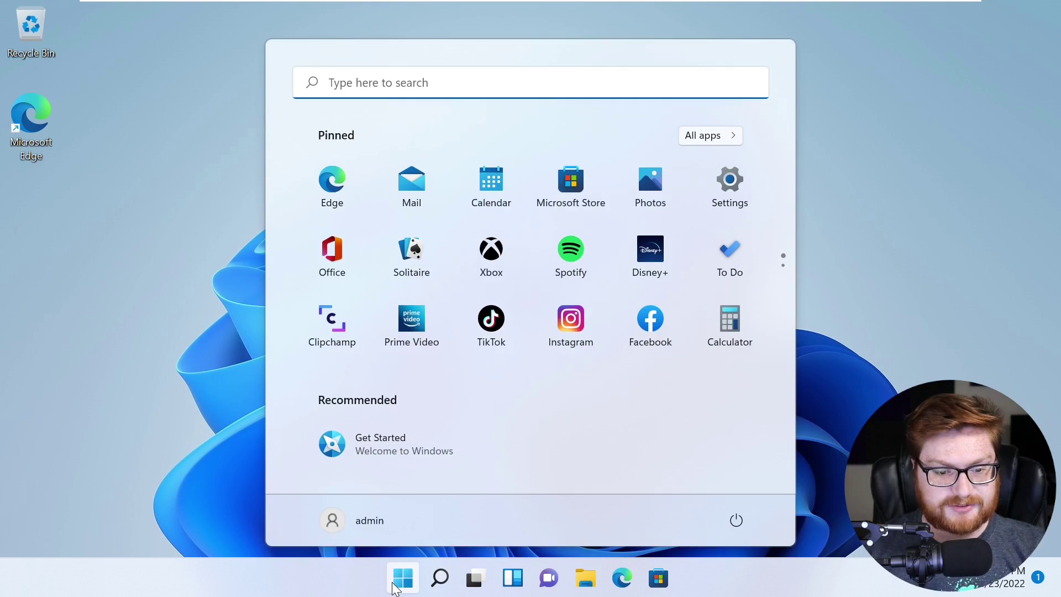
left_click(736, 520)
left_click(735, 488)
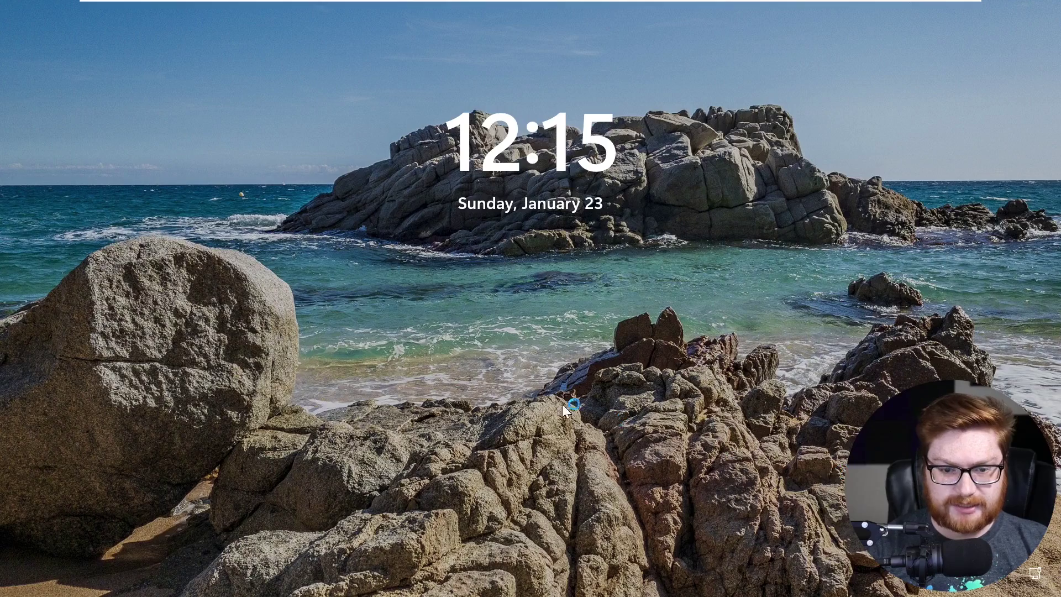
left_click(562, 403)
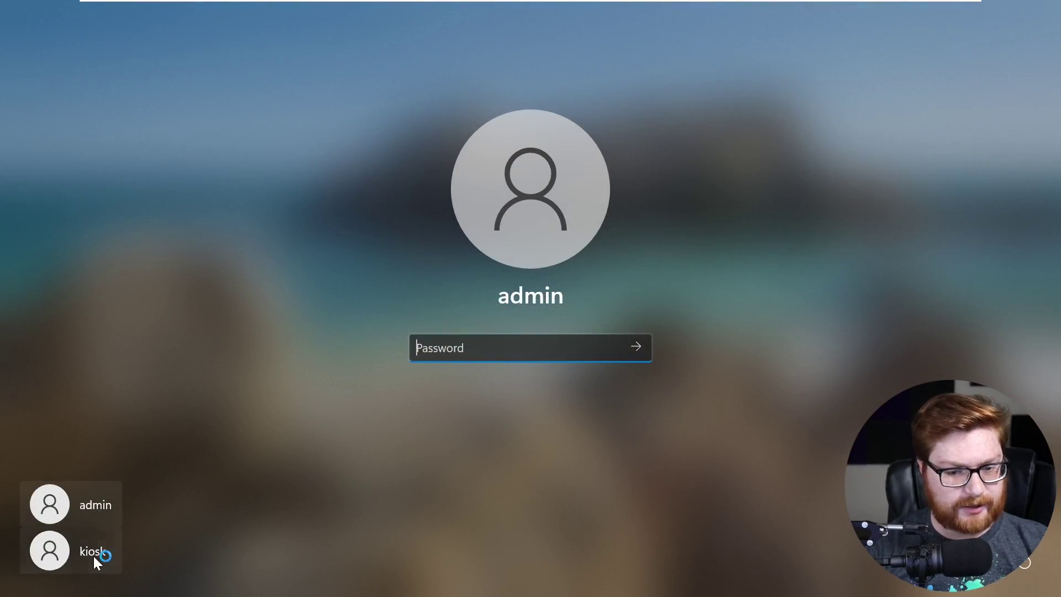
- Choose the kiosk user on the lock screen and sign in with the account password
left_click(94, 553)
type("kiosk")
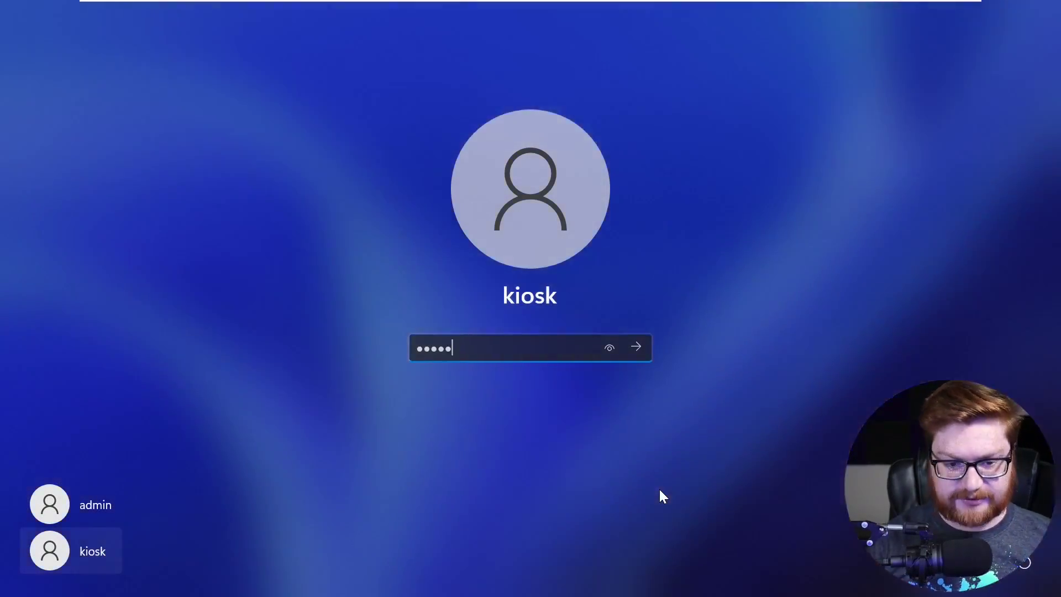
key("Return")
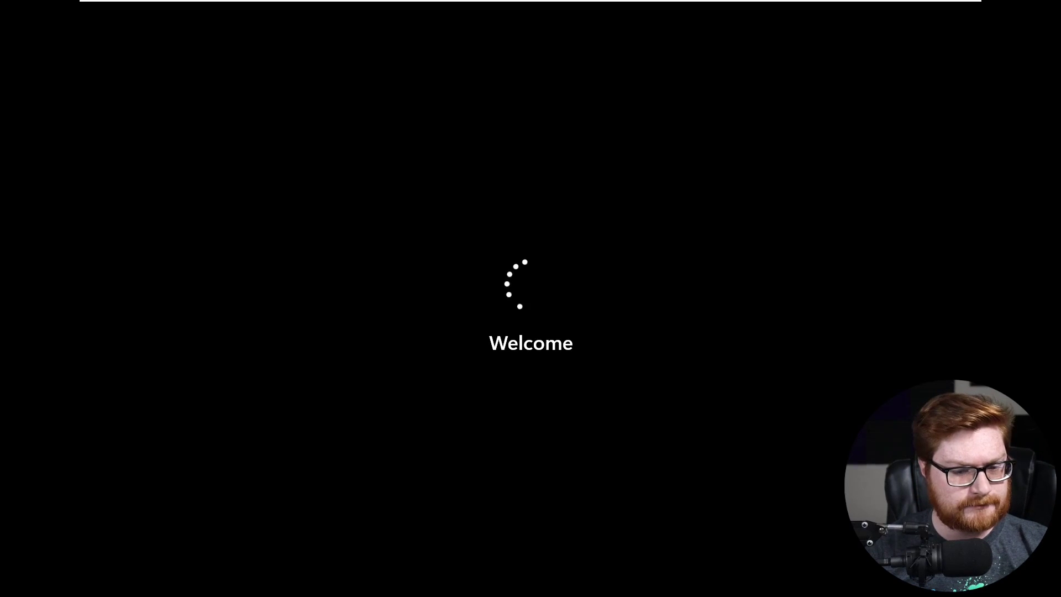
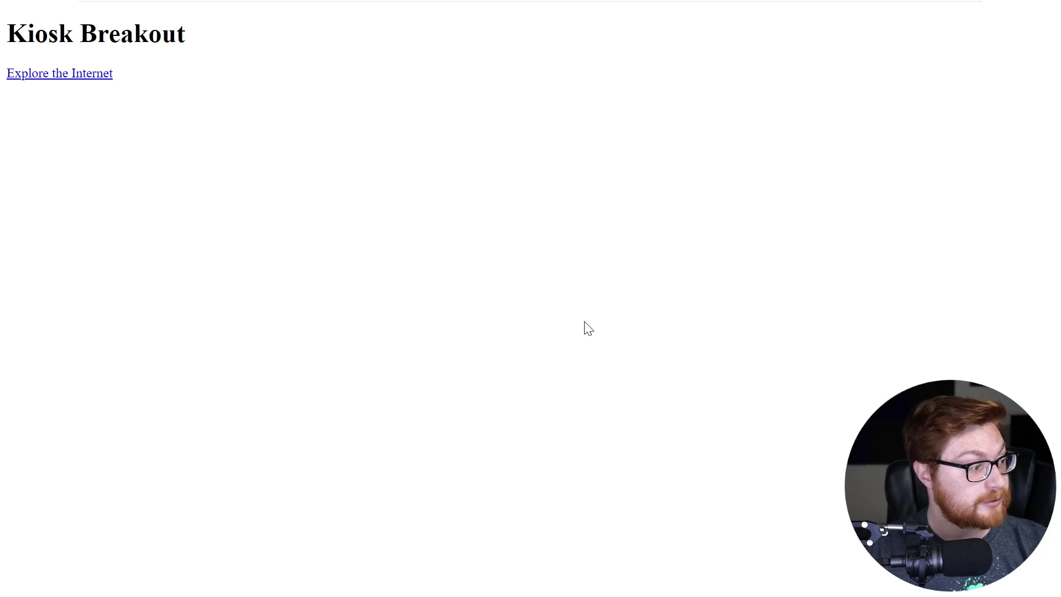
- Zoom the Kiosk Breakout page to 175%, then bring up the Print dialog with Ctrl+P
scroll(607, 349, "up", 7, "ctrl")
scroll(587, 353, "down", 3, "ctrl")
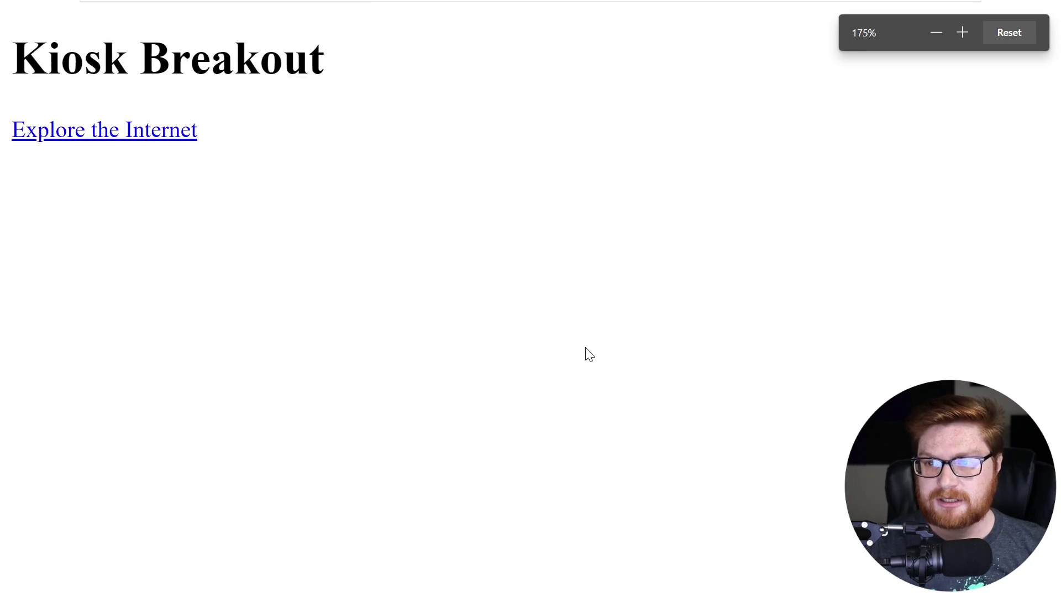
scroll(588, 354, "up", 3, "ctrl")
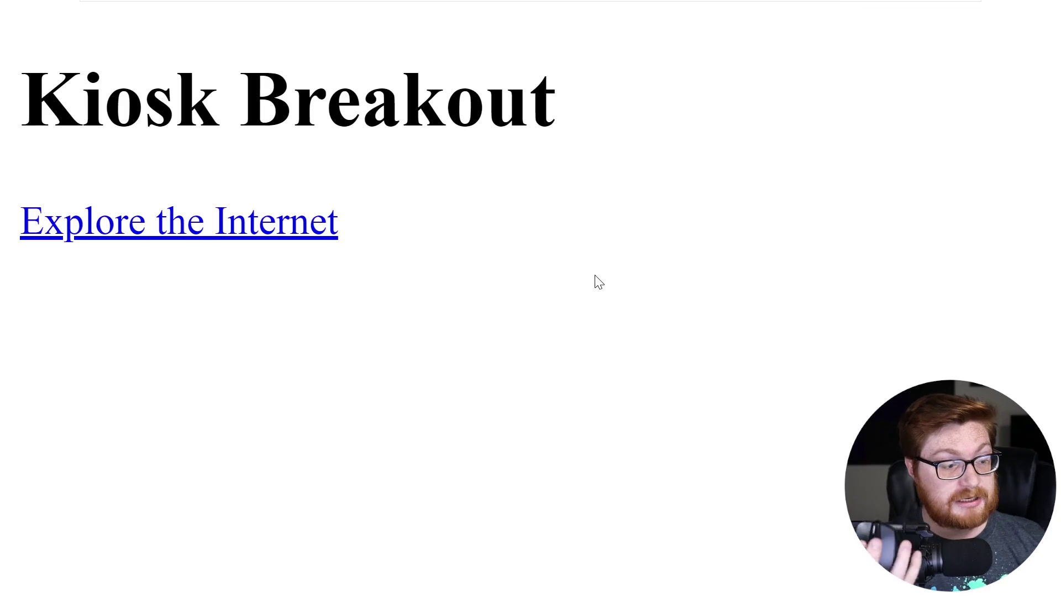
scroll(600, 282, "down", 4, "ctrl")
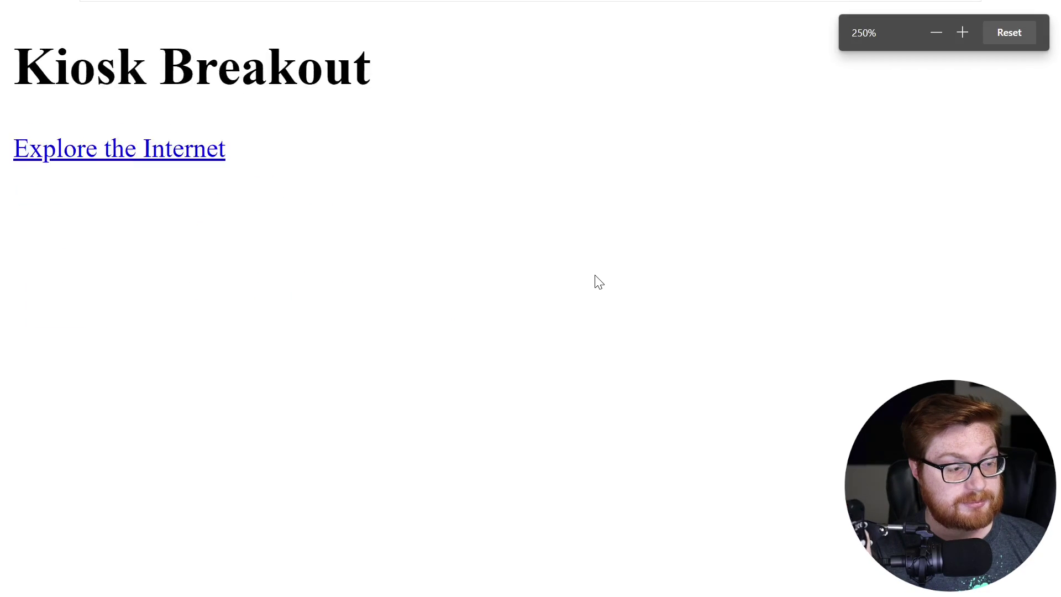
scroll(579, 387, "up", 1)
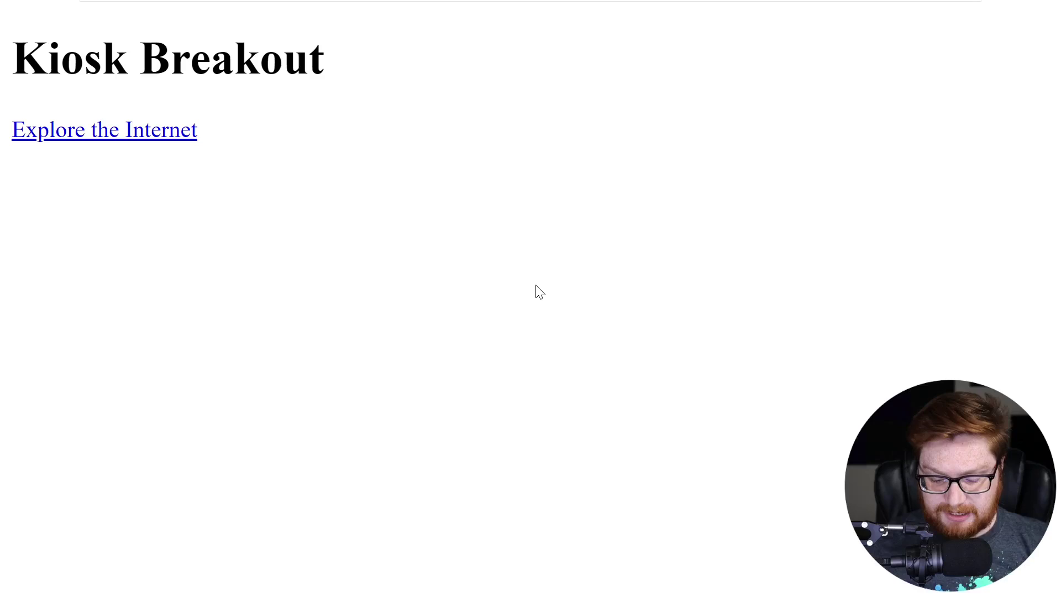
key("ctrl+p")
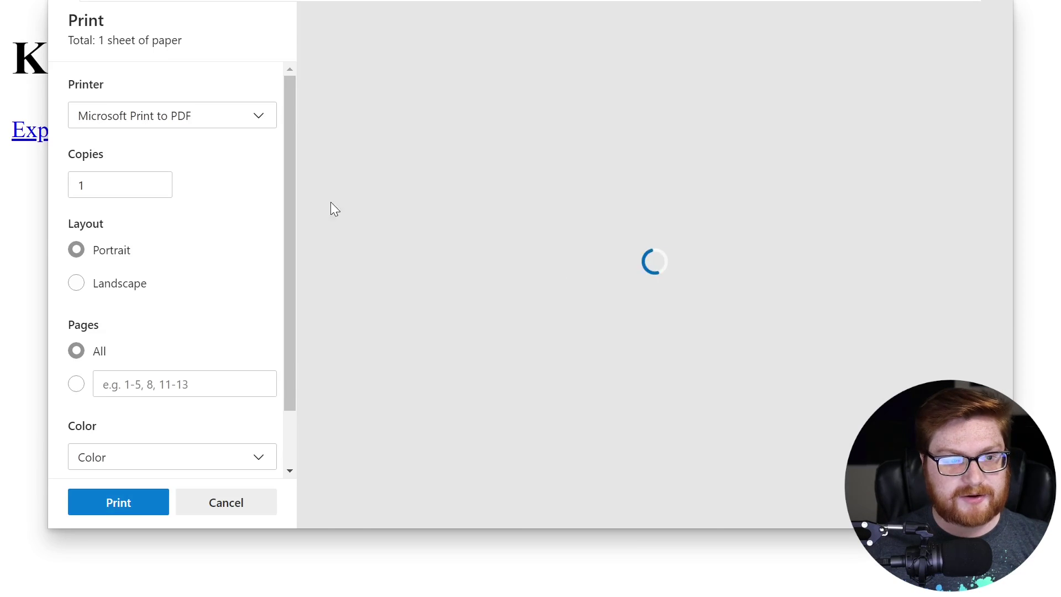
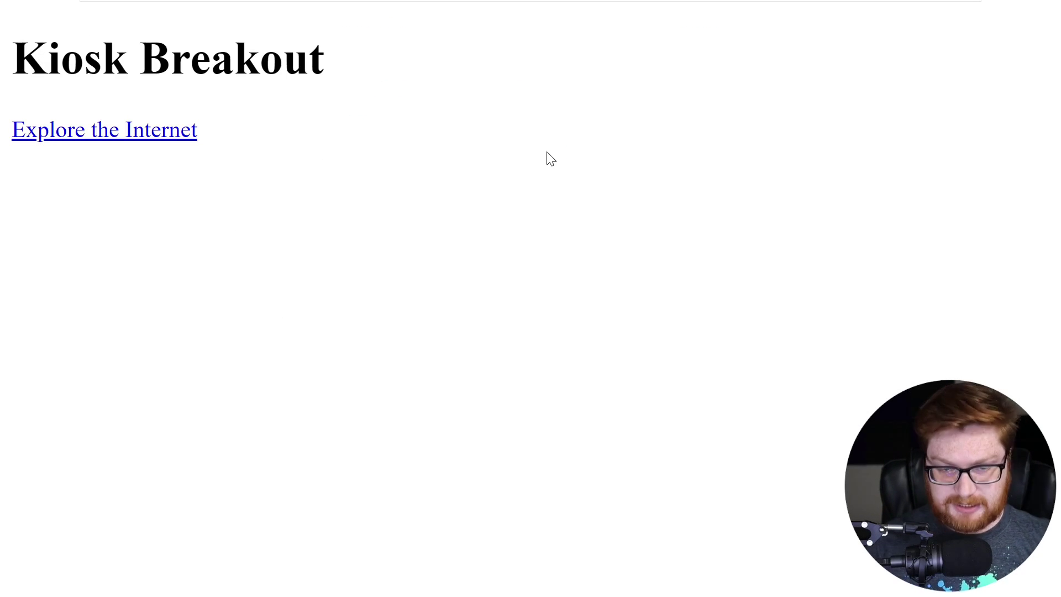
key("ctrl+o")
key("Escape")
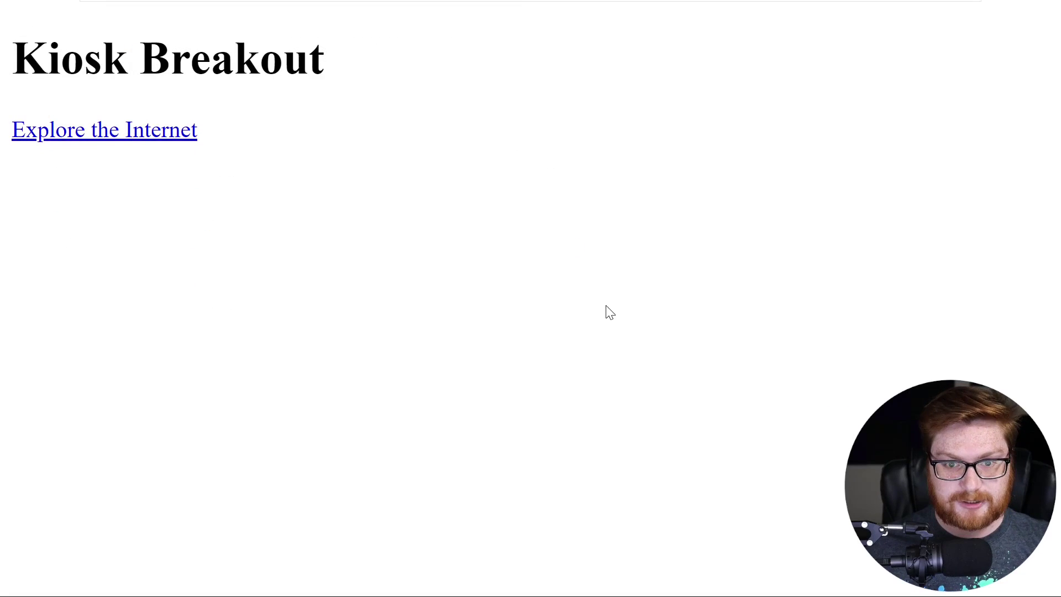
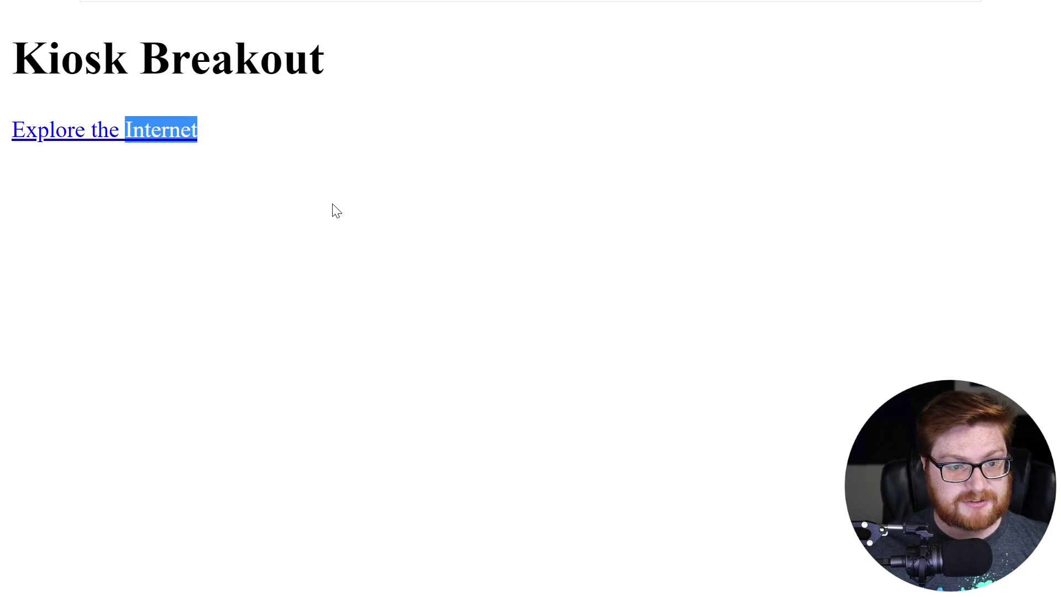
- Click a blank spot on the Kiosk Breakout page to clear the highlighted word 'Internet'
left_click(341, 249)
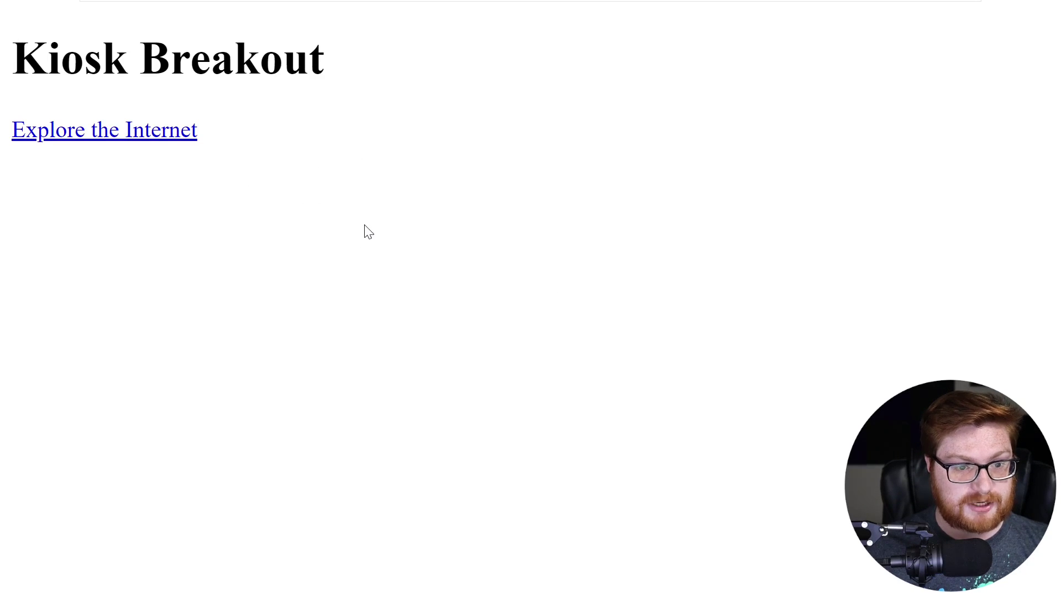